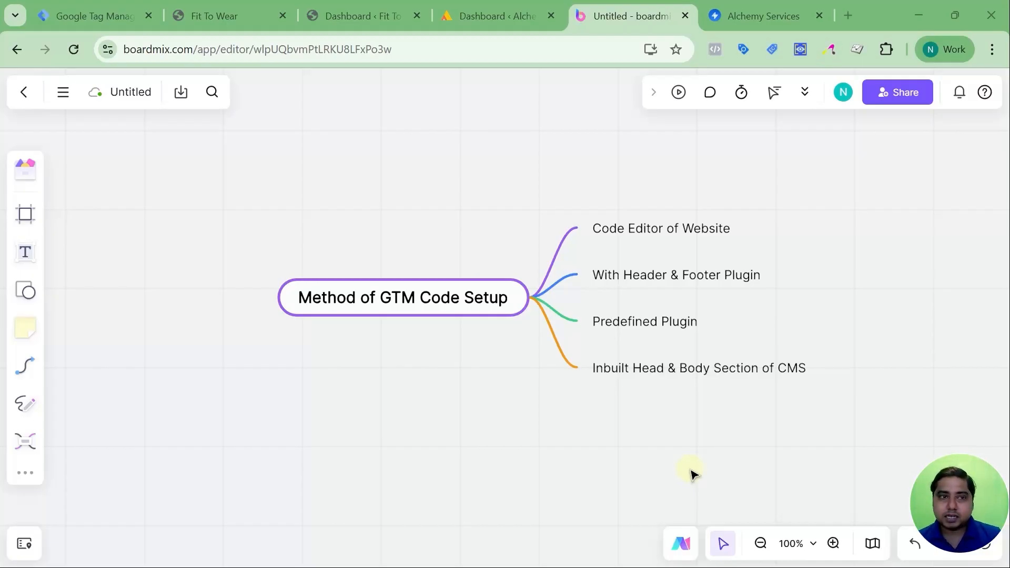
# Switch to Google Tag Manager and start a new account named "Fit to Wear".
pyautogui.moveTo(91, 17)
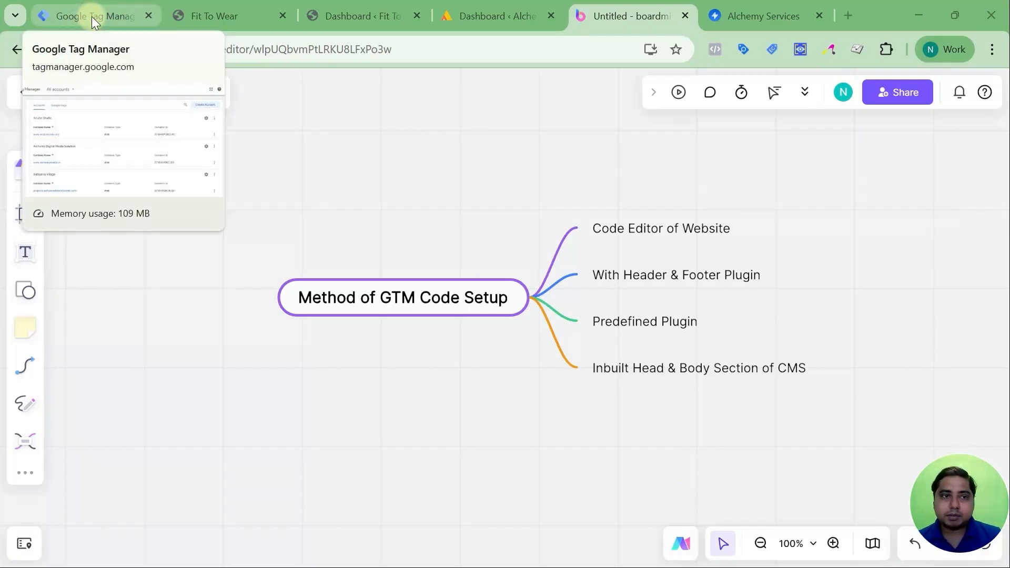
pyautogui.click(91, 17)
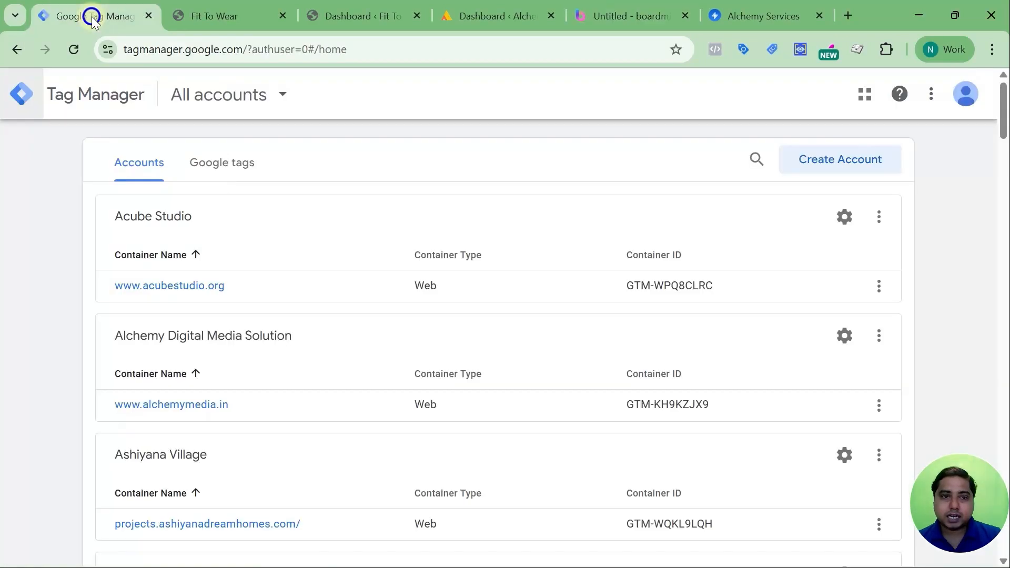
pyautogui.click(862, 165)
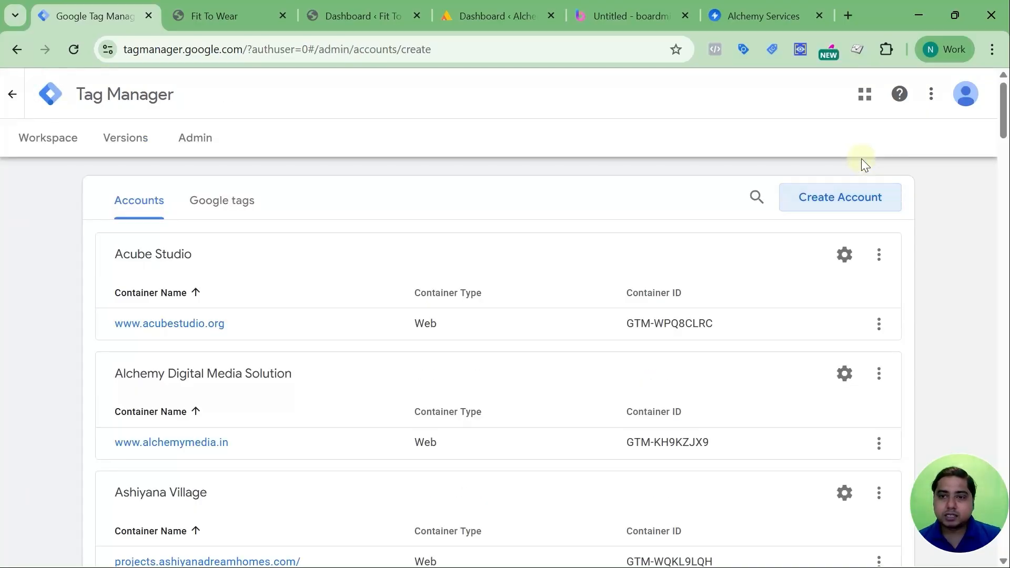
pyautogui.click(296, 324)
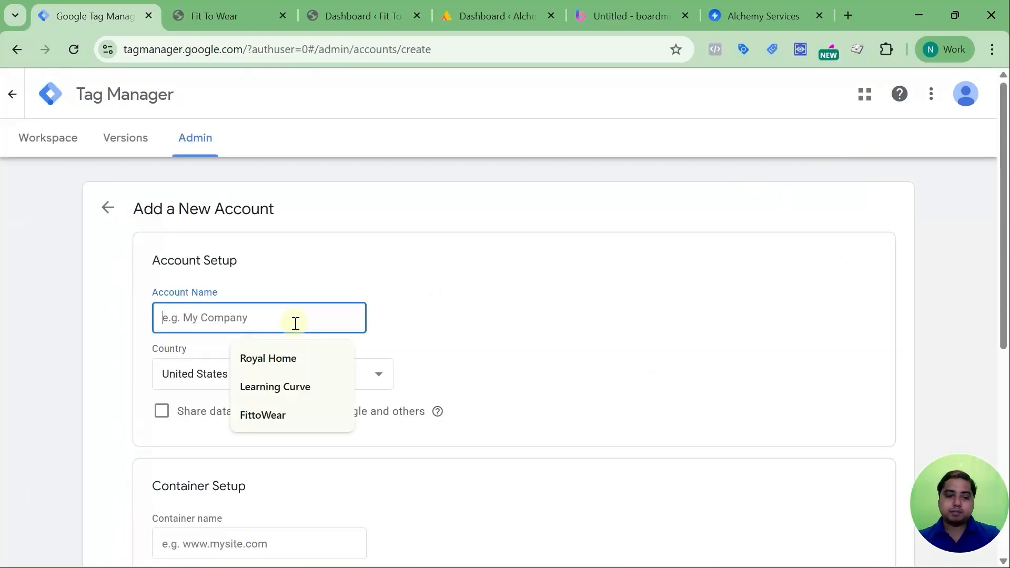
pyautogui.write('Fit to Wear')
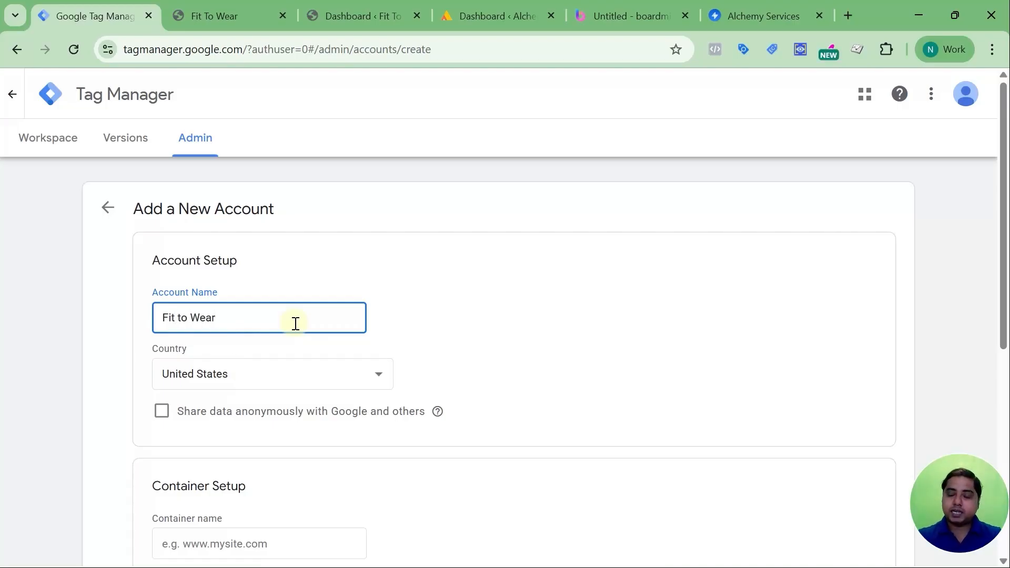
# Change the new account's country and choose Web as the container's target platform.
pyautogui.click(269, 374)
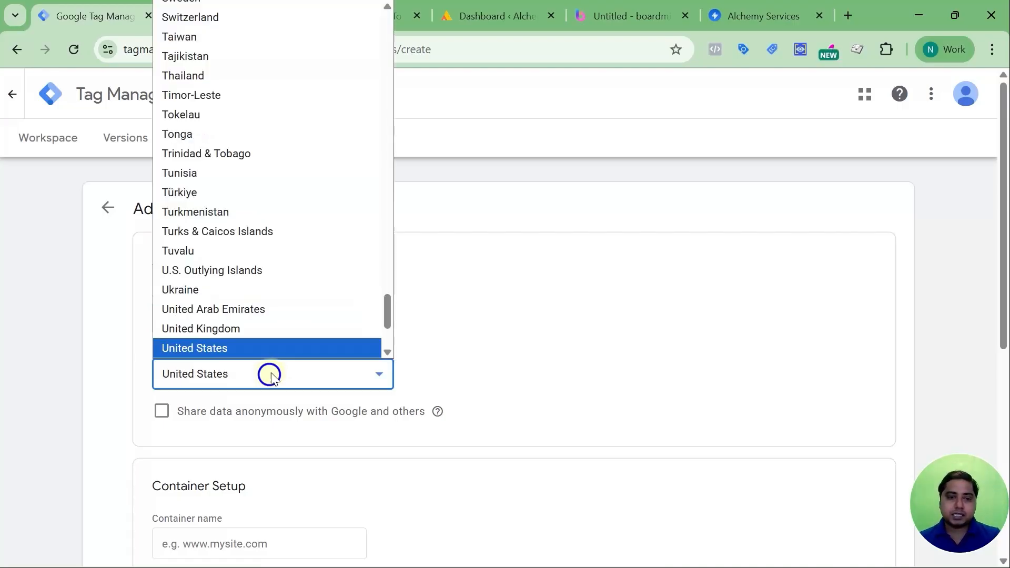
pyautogui.press('i')
pyautogui.scroll(-5, 273, 377)
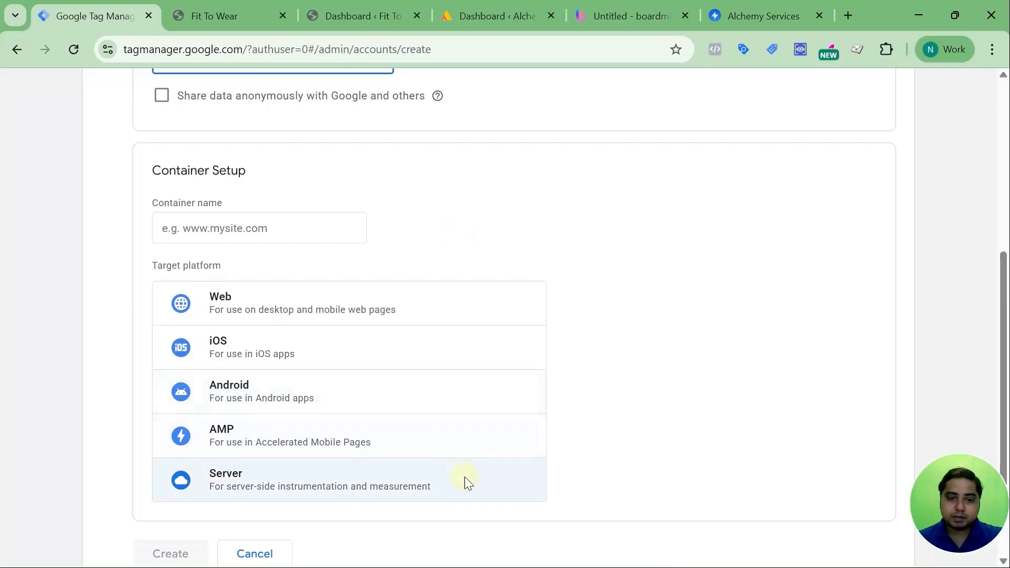
pyautogui.click(652, 480)
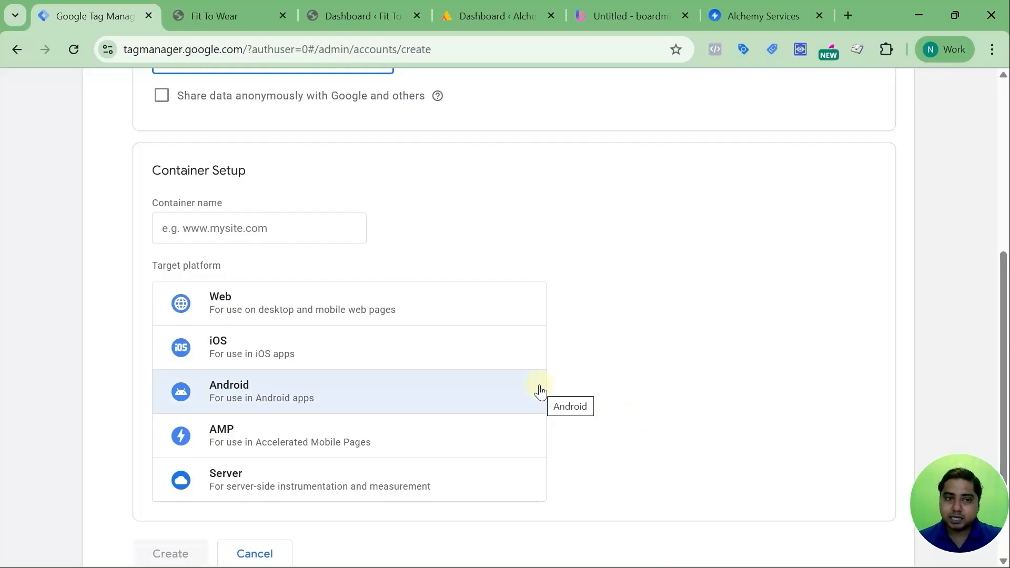
pyautogui.click(330, 311)
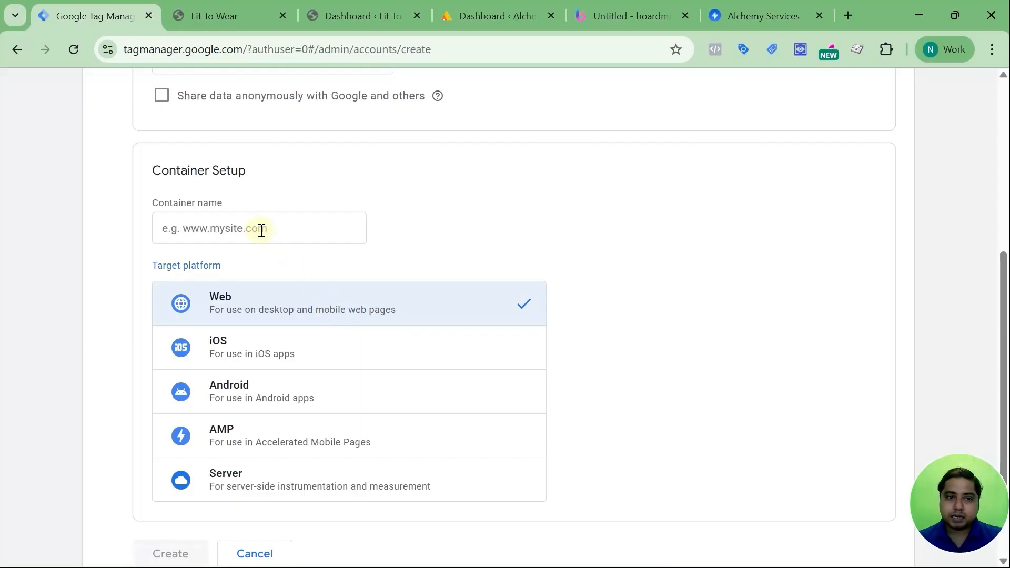
# Copy the Fit To Wear shop's web address and paste it as the container name in Tag Manager.
pyautogui.click(238, 18)
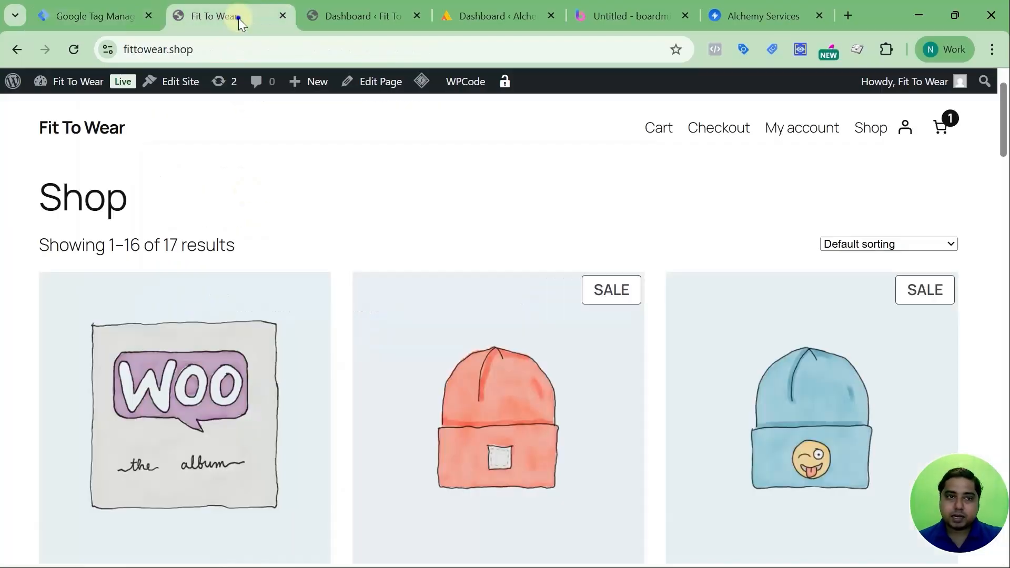
pyautogui.click(200, 45)
pyautogui.rightClick(154, 51)
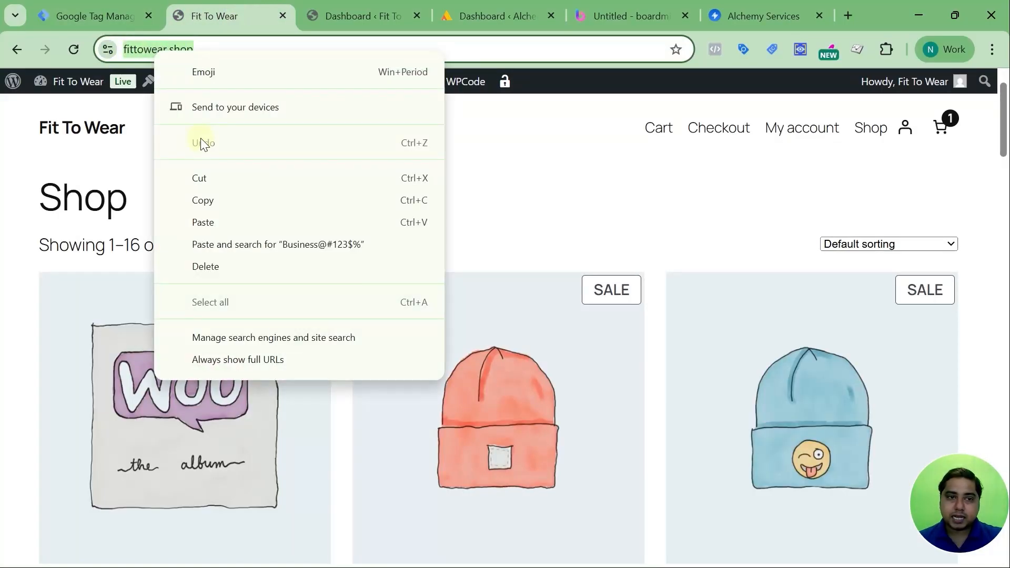
pyautogui.click(203, 199)
pyautogui.click(81, 10)
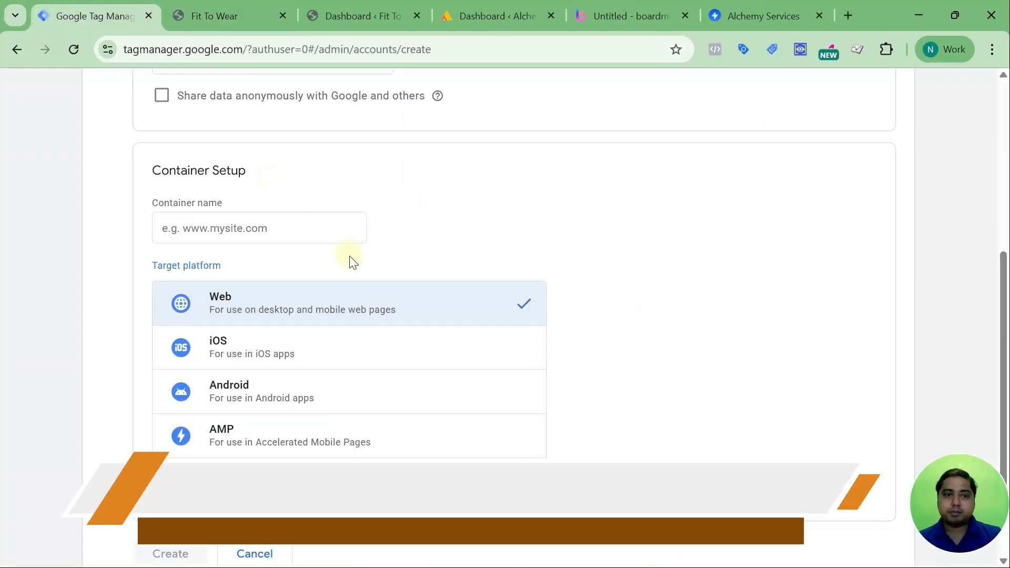
pyautogui.click(298, 222)
pyautogui.hotkey('ctrl', 'v')
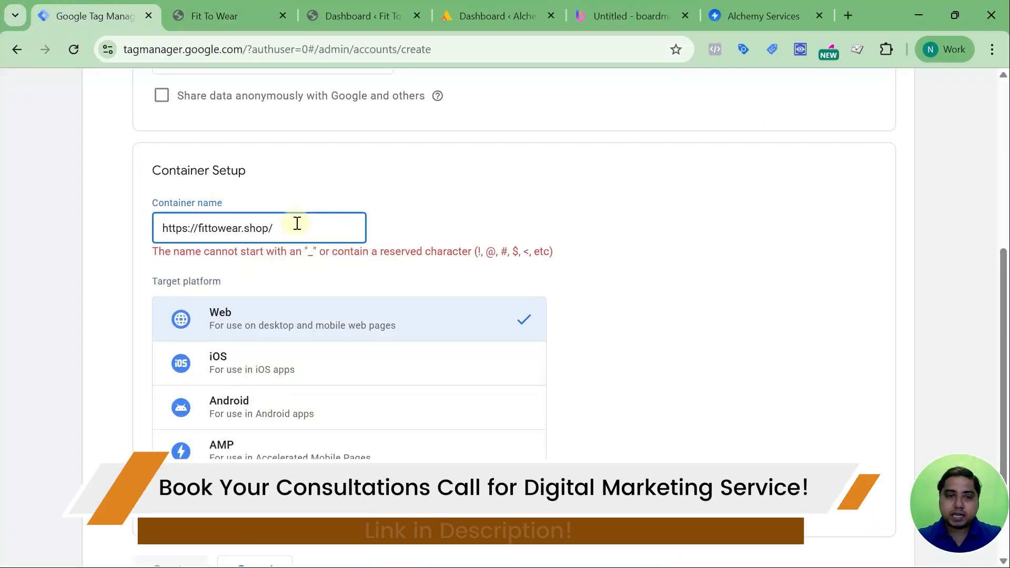
# Trim the container name to fittowear.shop by removing the protocol prefix and the trailing slash.
pyautogui.press('BackSpace')
pyautogui.press('Left')
pyautogui.press('Left')
pyautogui.press('Left')
pyautogui.press('Left')
pyautogui.press('Left')
pyautogui.press('Left')
pyautogui.press('Left')
pyautogui.press('Left')
pyautogui.press('Left')
pyautogui.press('Left')
pyautogui.press('Left')
pyautogui.press('Left')
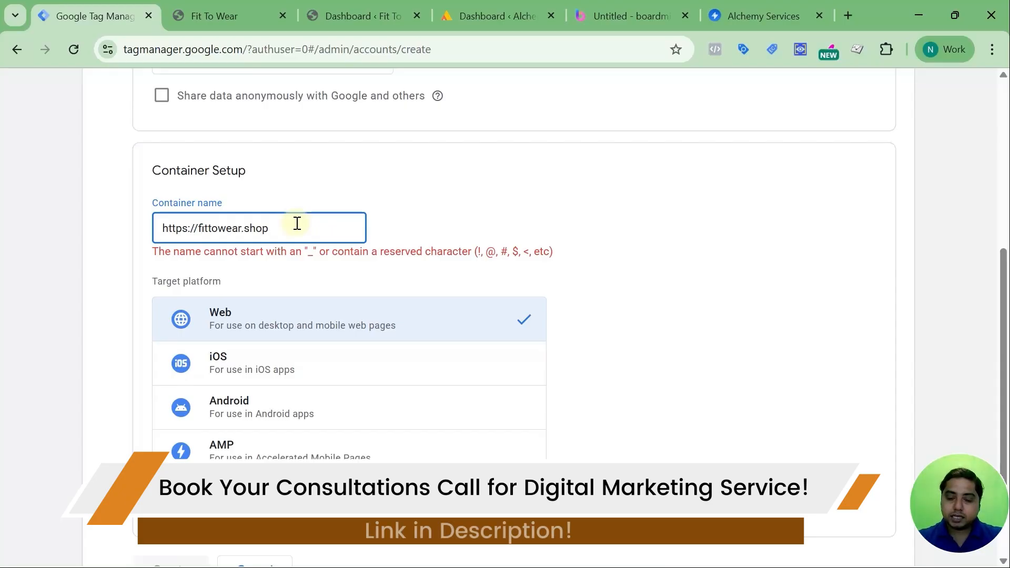
pyautogui.press('Left')
pyautogui.press('Left')
pyautogui.press('BackSpace')
pyautogui.press('BackSpace')
pyautogui.press('BackSpace')
pyautogui.press('BackSpace')
pyautogui.press('BackSpace')
pyautogui.press('BackSpace')
pyautogui.press('BackSpace')
pyautogui.press('BackSpace')
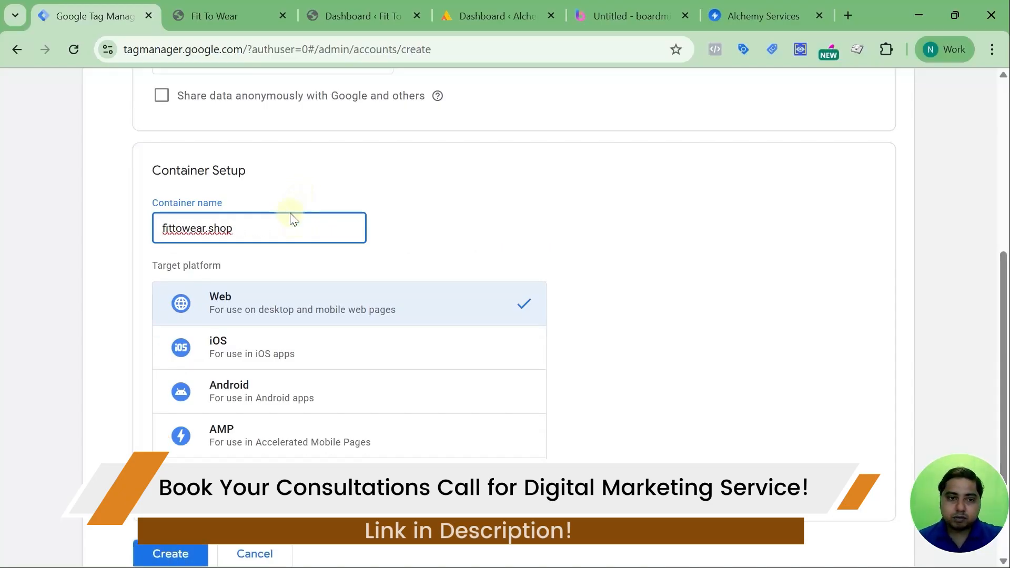
# Create the account and accept the Terms of Service Agreement along with the Data Processing Terms.
pyautogui.scroll(-1, 288, 218)
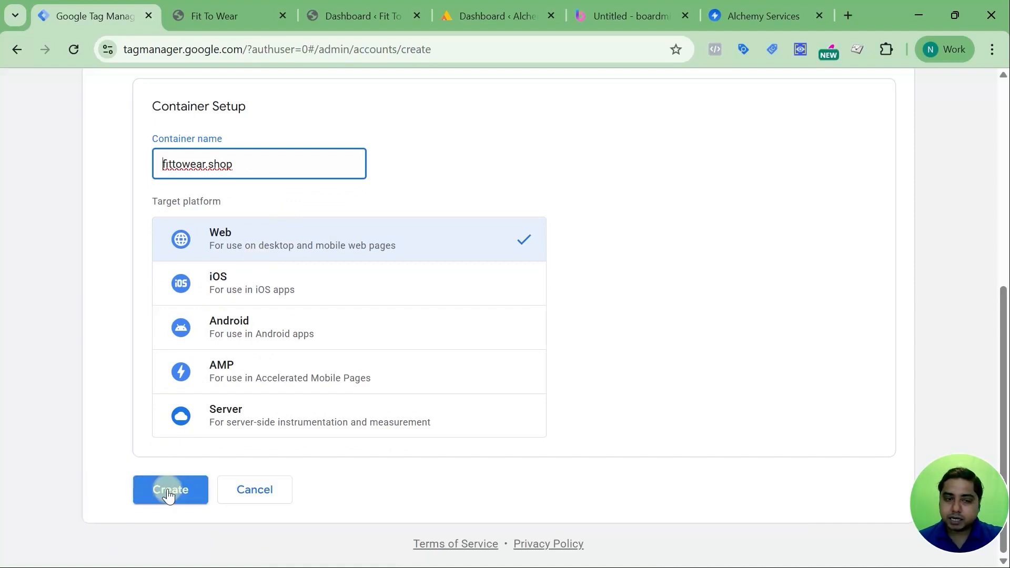
pyautogui.click(169, 490)
pyautogui.scroll(-6, 307, 322)
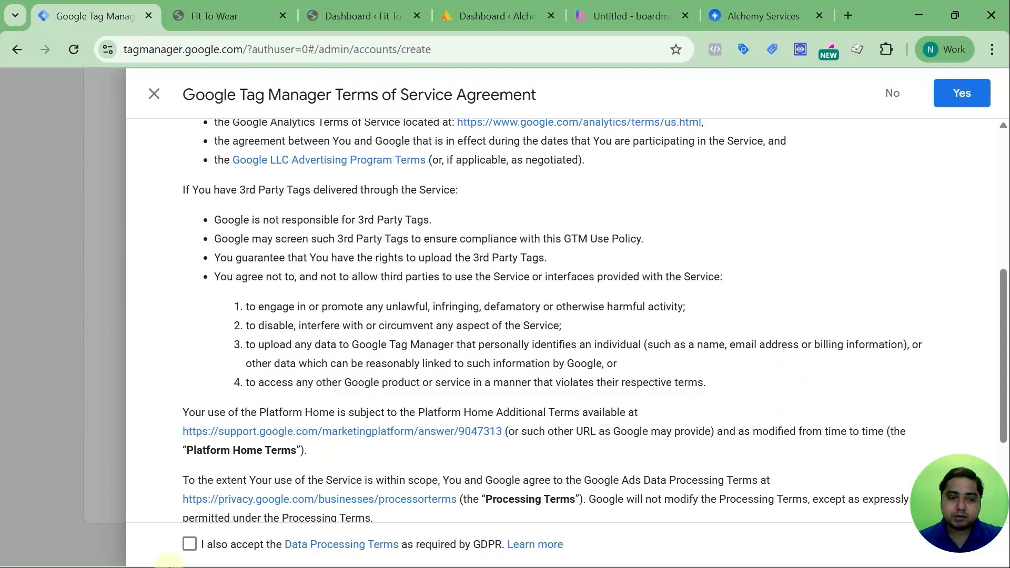
pyautogui.click(190, 545)
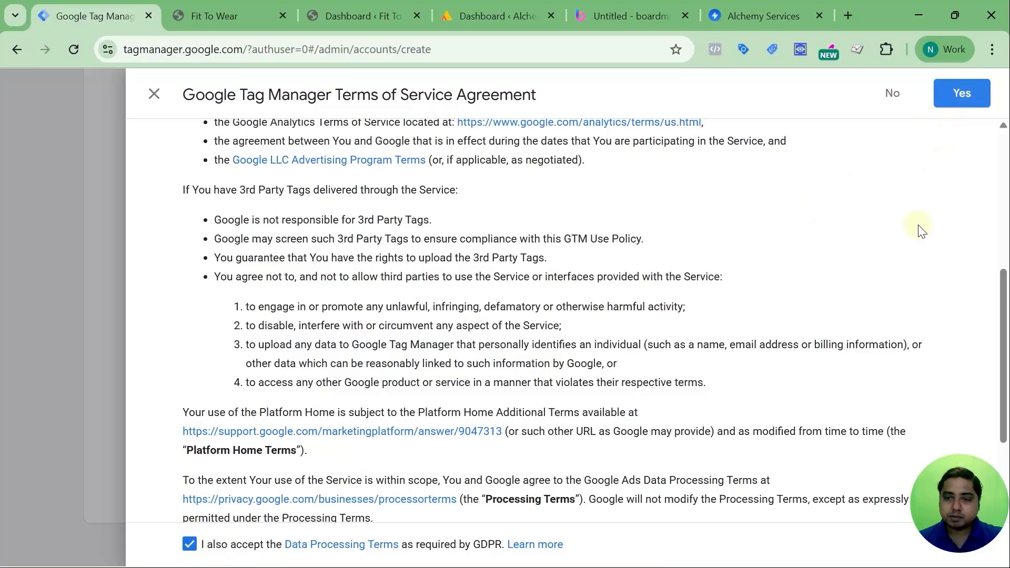
pyautogui.scroll(-3, 925, 216)
pyautogui.click(960, 101)
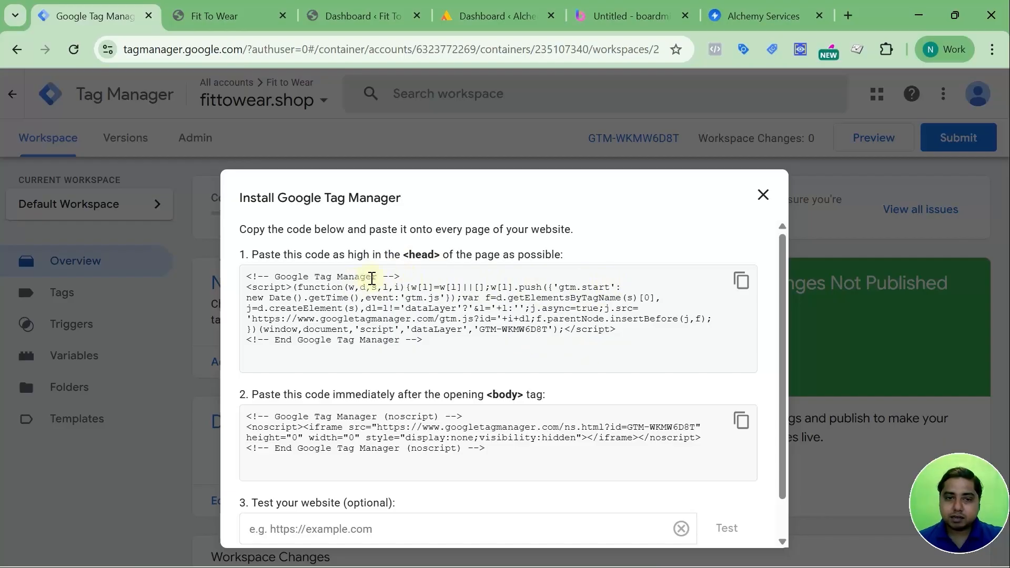
# Read the installation instructions for placing the Tag Manager snippets in the page's head and body.
pyautogui.moveTo(252, 254); pyautogui.dragTo(562, 258)
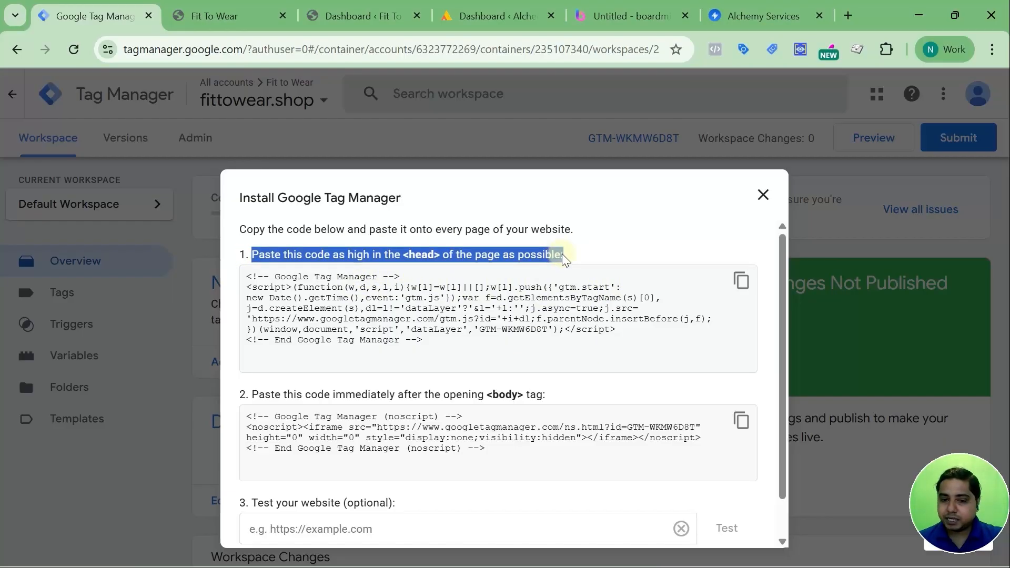
pyautogui.click(263, 401)
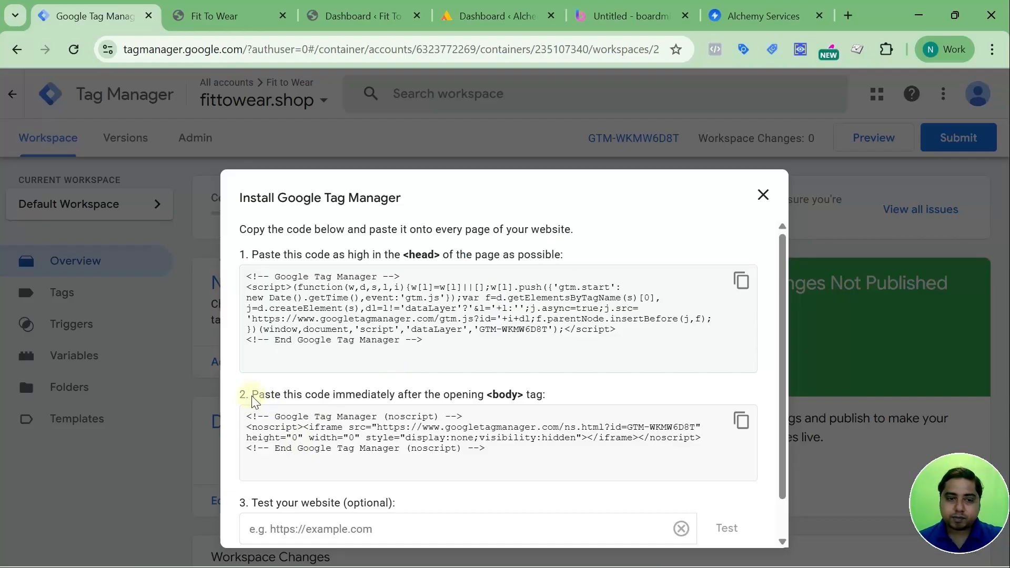
pyautogui.moveTo(251, 395); pyautogui.dragTo(554, 396)
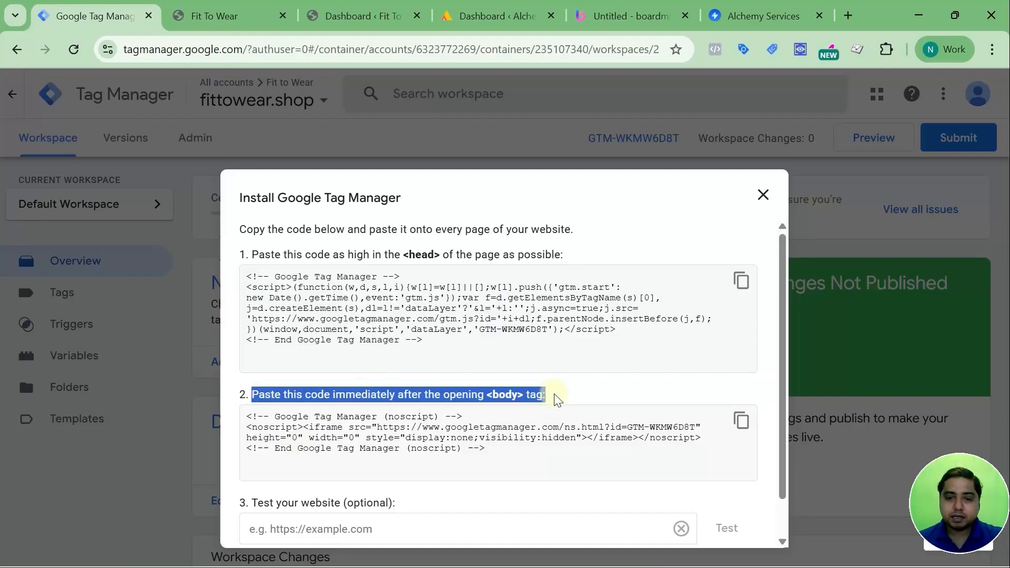
pyautogui.scroll(-1, 556, 400)
pyautogui.scroll(1, 557, 400)
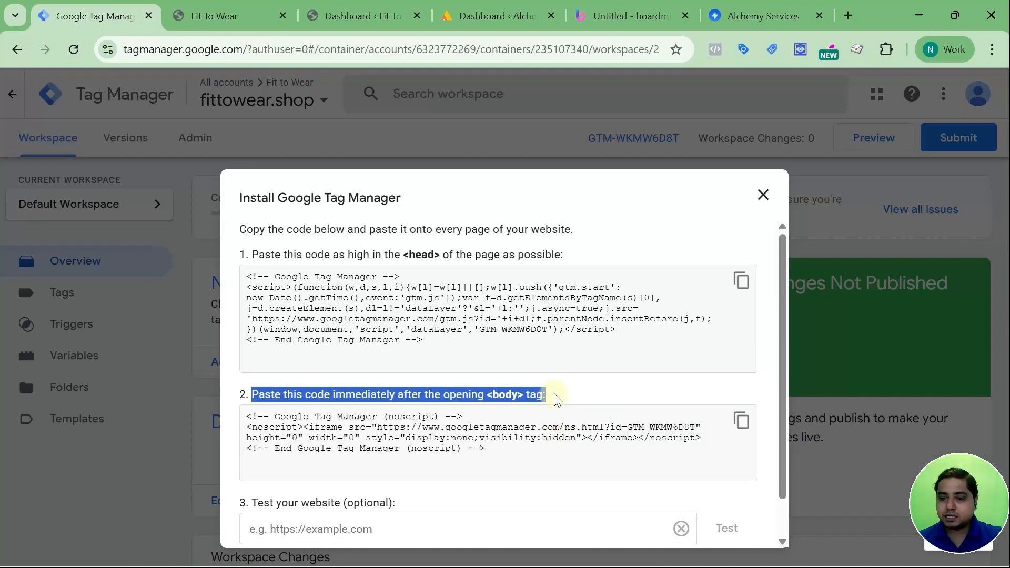
# Look over the Fit To Wear shop page and its WordPress admin dashboard.
pyautogui.click(213, 16)
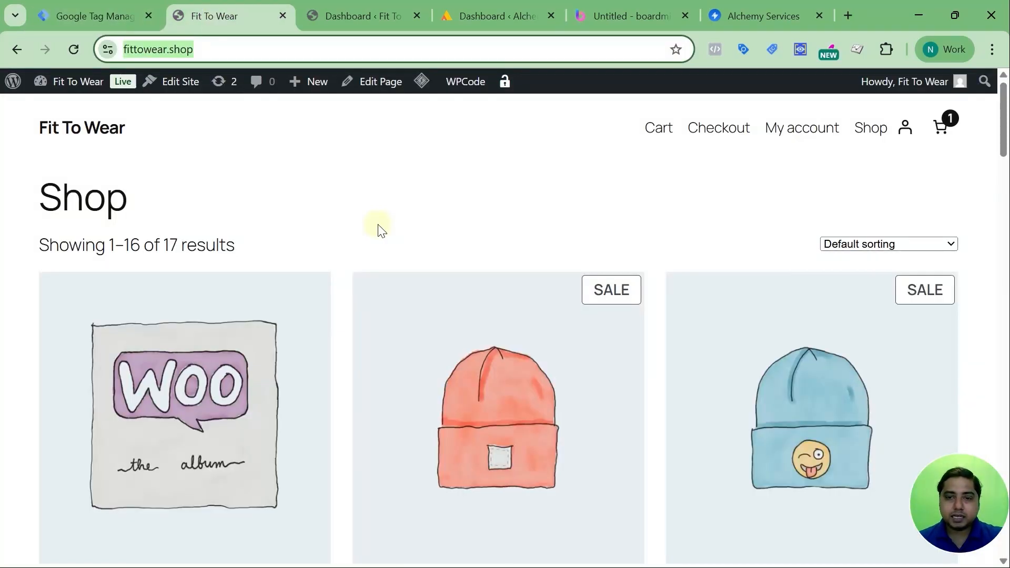
pyautogui.scroll(-5, 378, 224)
pyautogui.scroll(-5, 379, 225)
pyautogui.scroll(10, 379, 226)
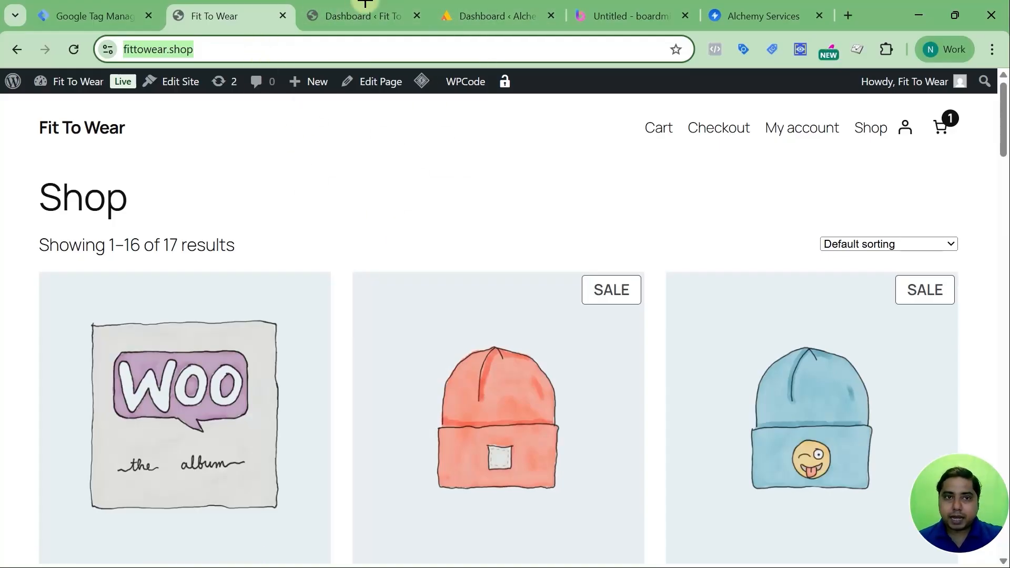
pyautogui.click(362, 18)
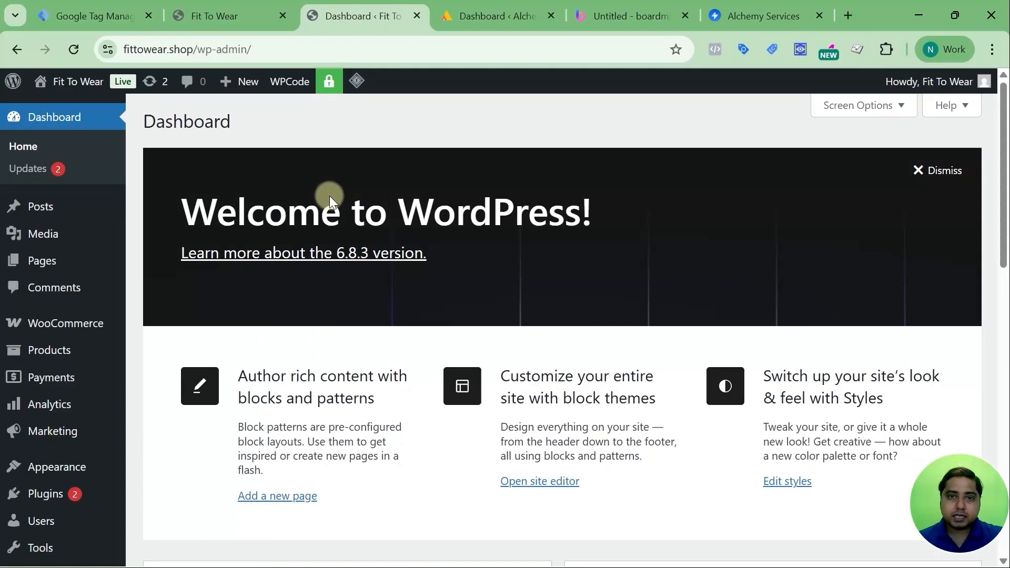
pyautogui.scroll(-4, 330, 196)
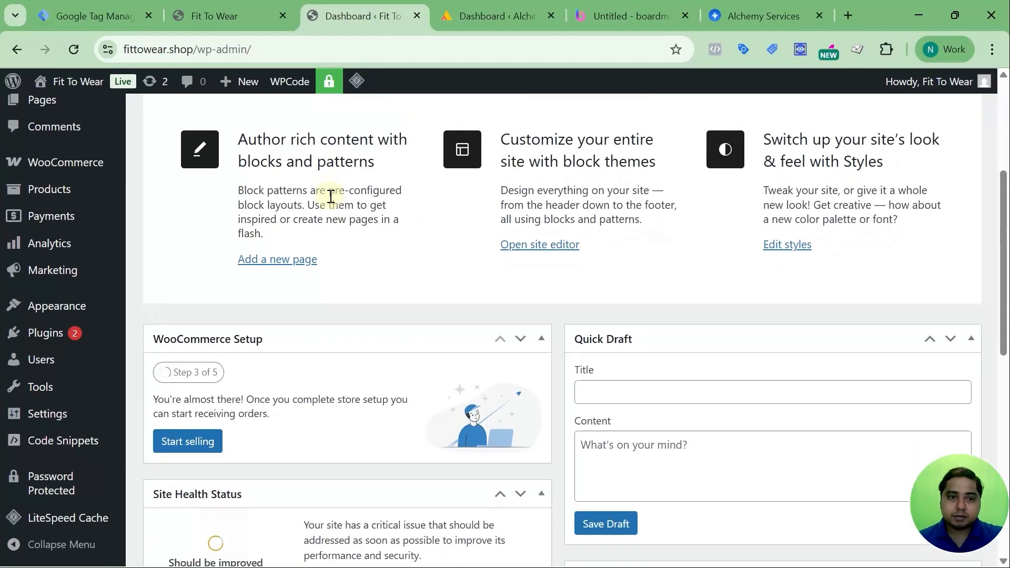
pyautogui.scroll(5, 330, 195)
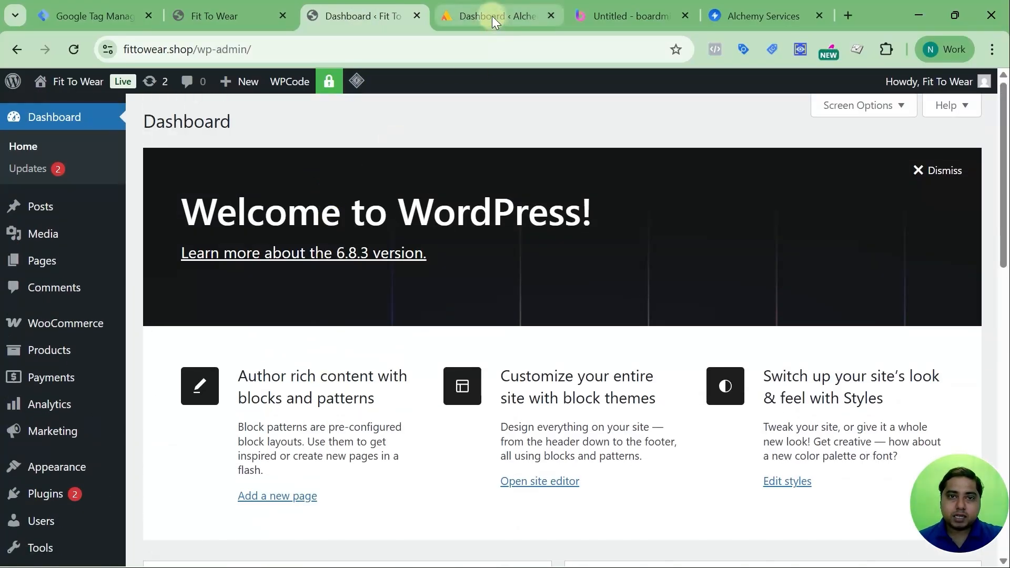
pyautogui.click(71, 15)
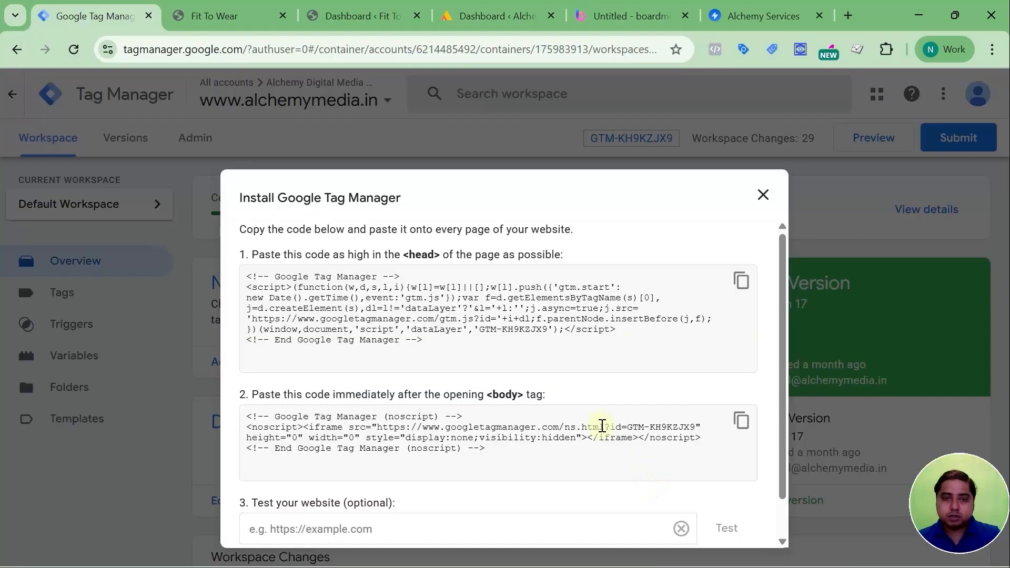
pyautogui.click(741, 285)
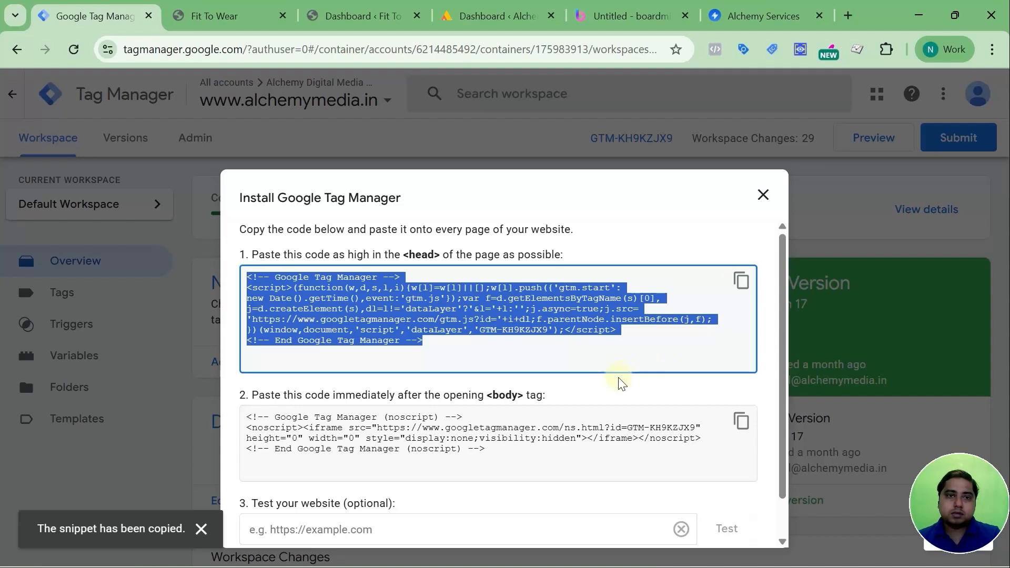
pyautogui.click(471, 20)
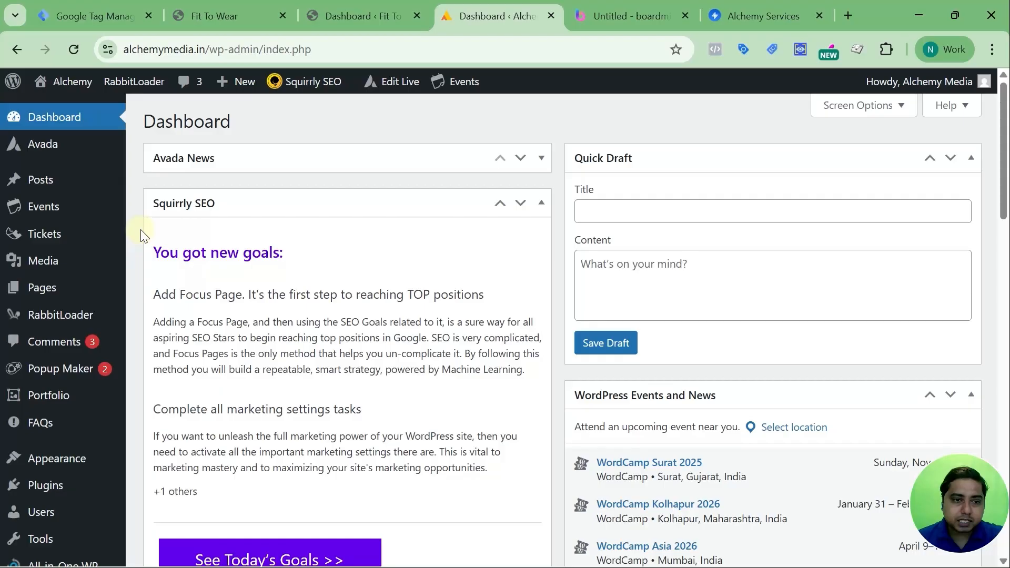
# Open the Avada theme's header.php in the theme file editor of the Alchemy WordPress site.
pyautogui.click(608, 16)
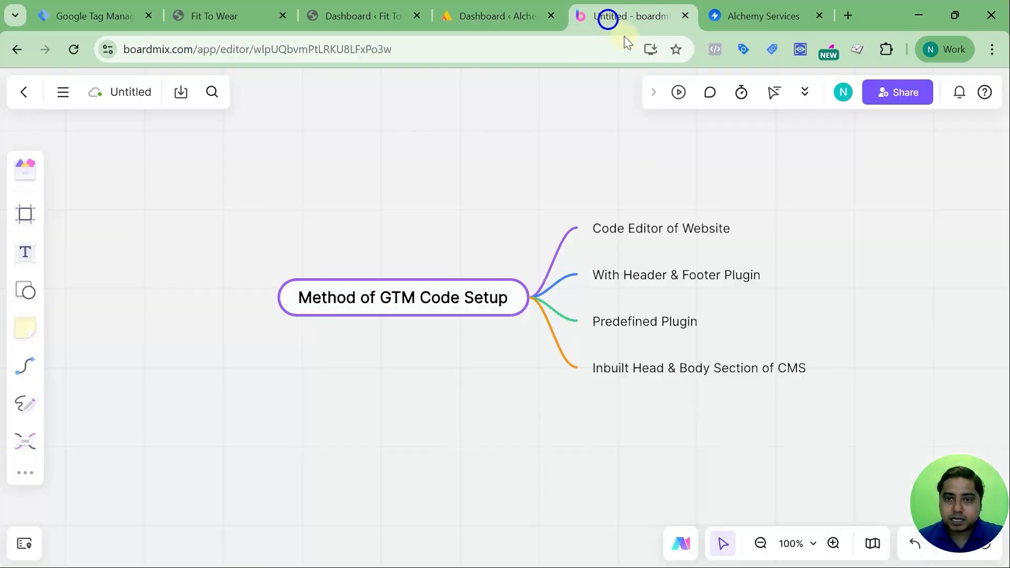
pyautogui.click(494, 13)
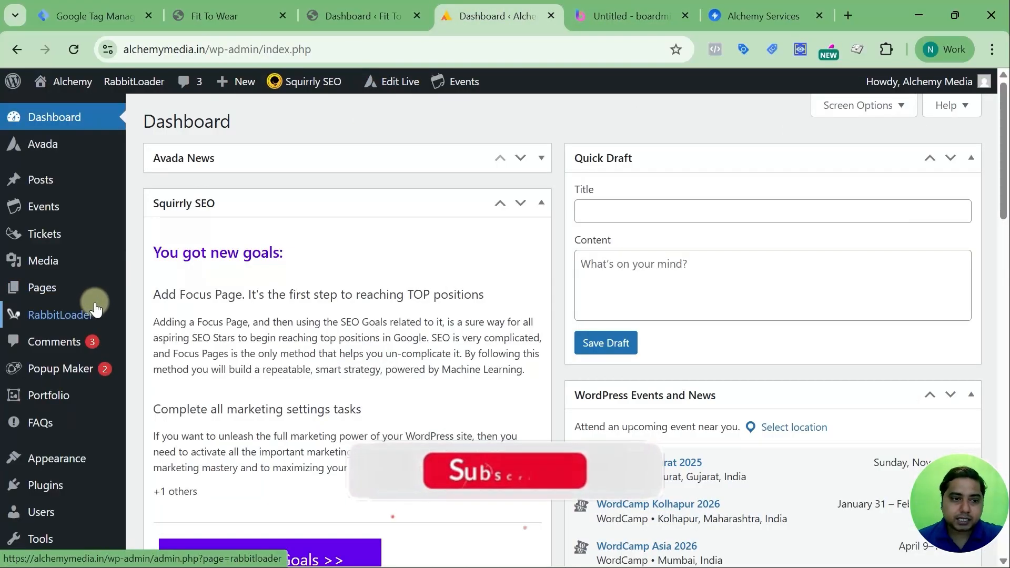
pyautogui.moveTo(55, 490)
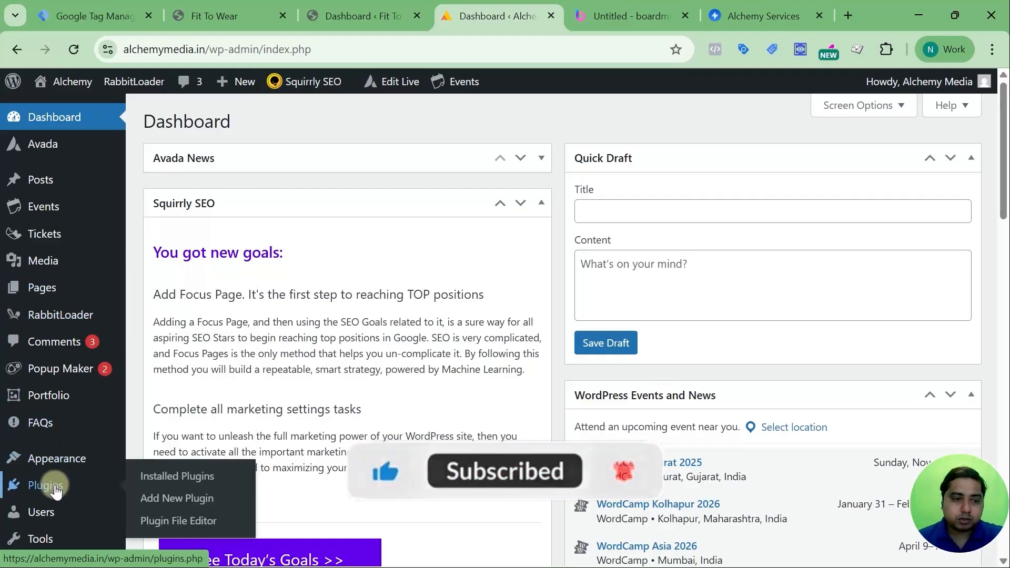
pyautogui.moveTo(57, 458)
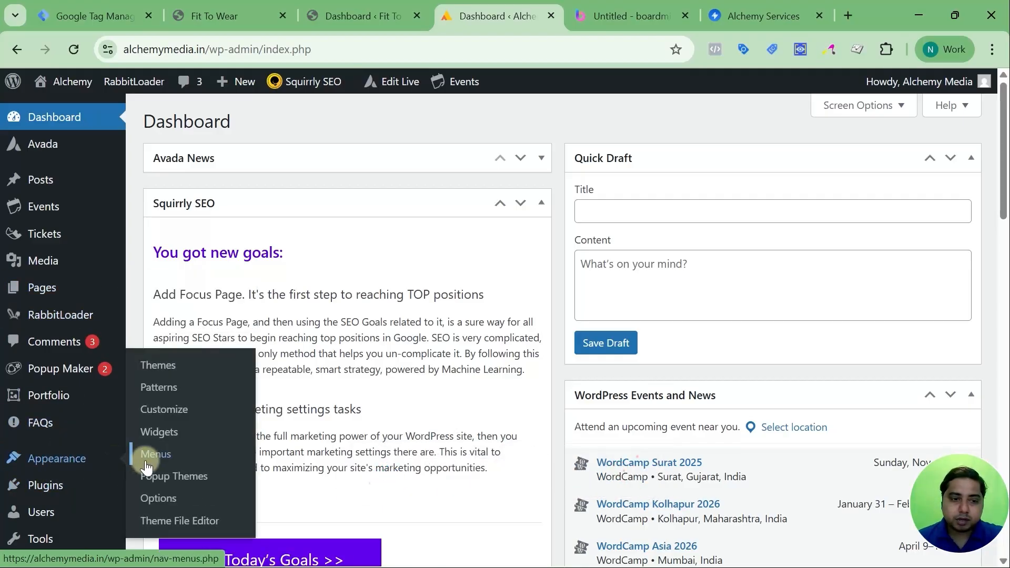
pyautogui.click(172, 521)
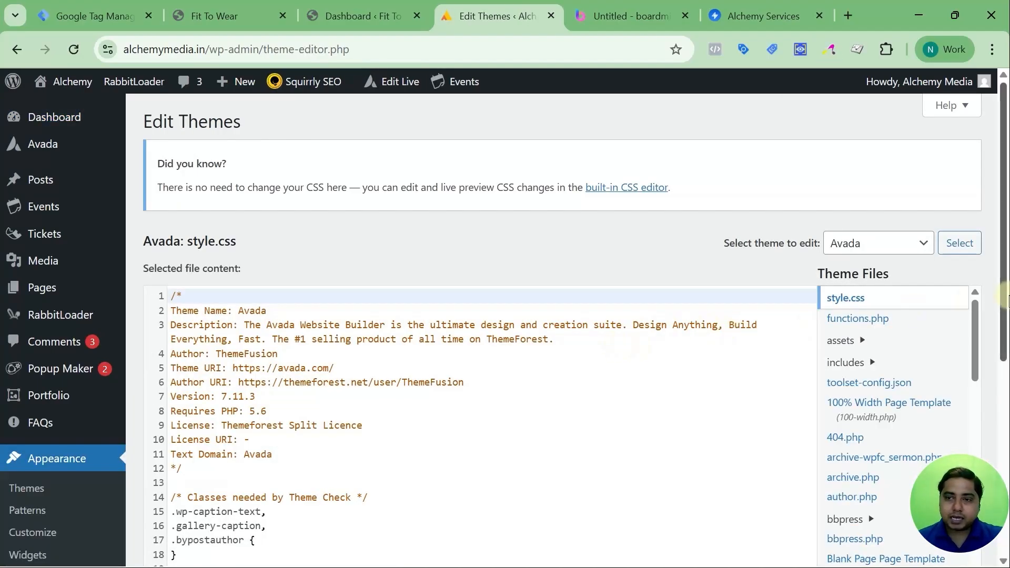
pyautogui.scroll(-3, 996, 279)
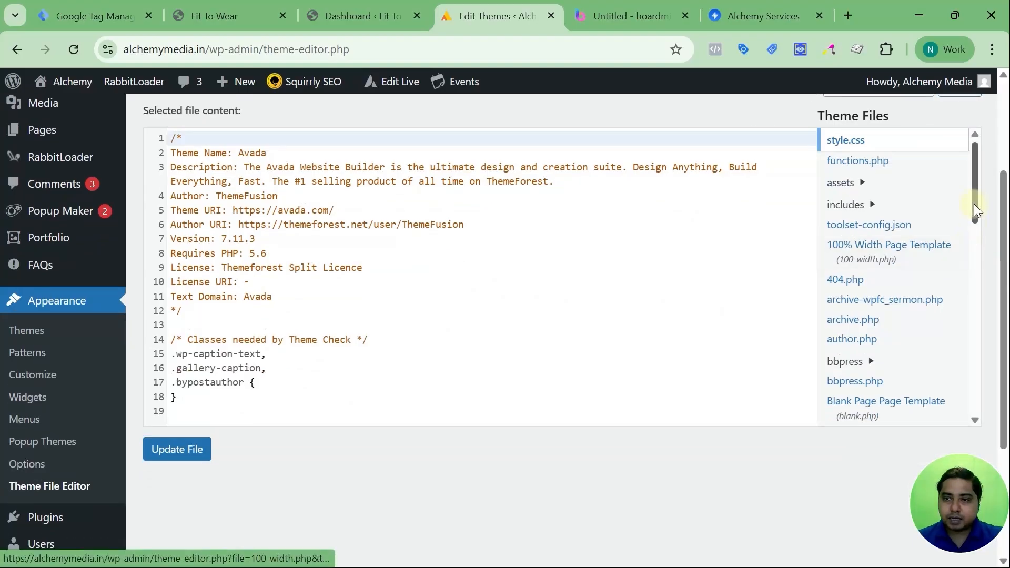
pyautogui.moveTo(975, 193); pyautogui.dragTo(975, 261)
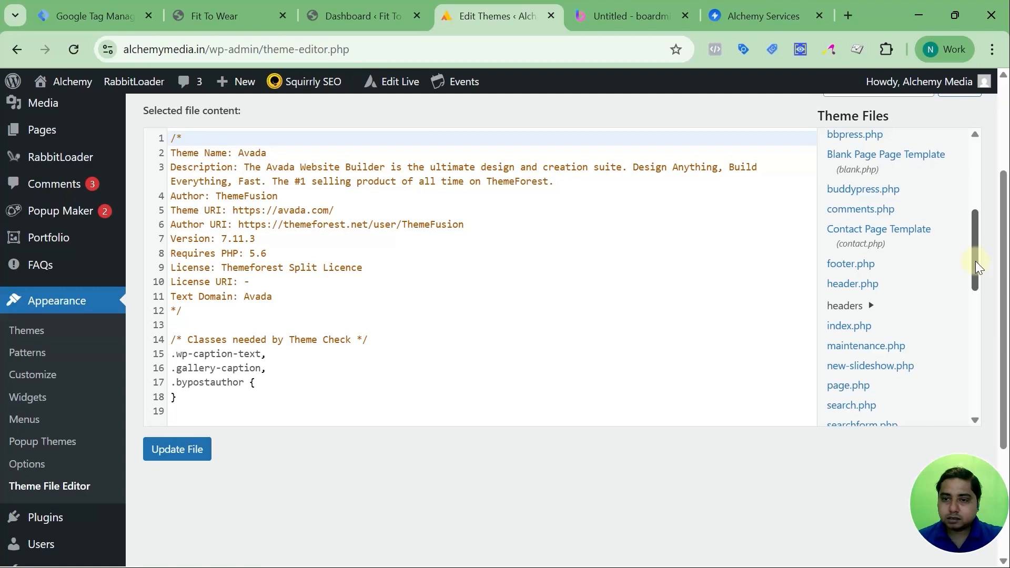
pyautogui.click(864, 289)
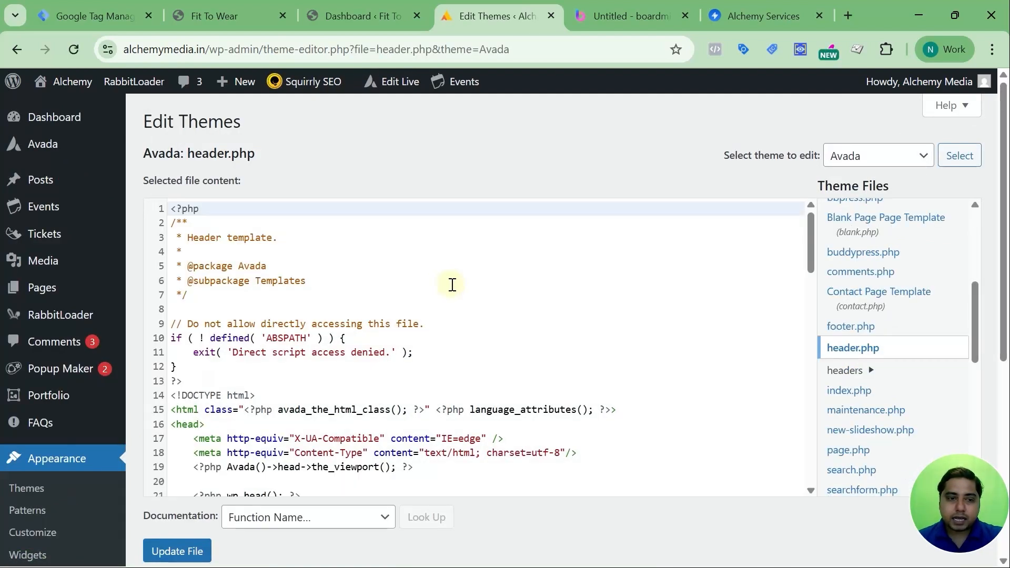
# Paste the copied Google Tag Manager head snippet on a new line just before the closing </head> tag in header.php.
pyautogui.scroll(-2, 250, 268)
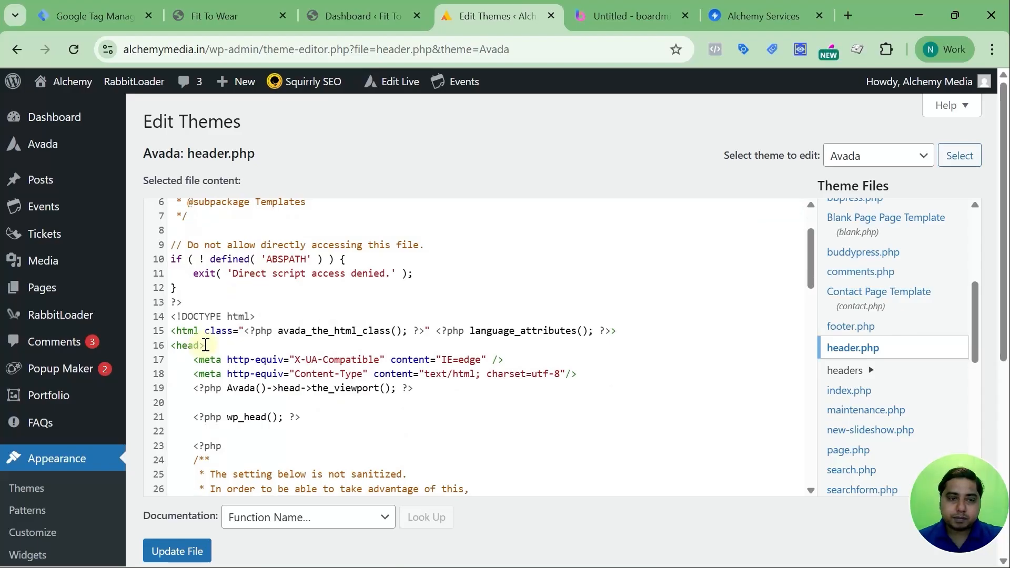
pyautogui.scroll(-6, 213, 336)
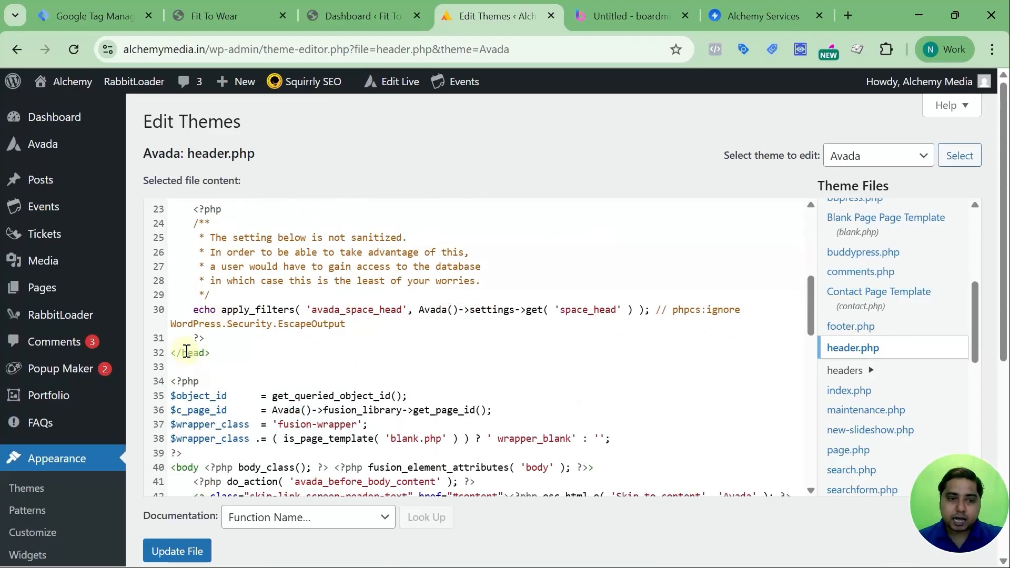
pyautogui.click(237, 352)
pyautogui.click(225, 337)
pyautogui.press('Return')
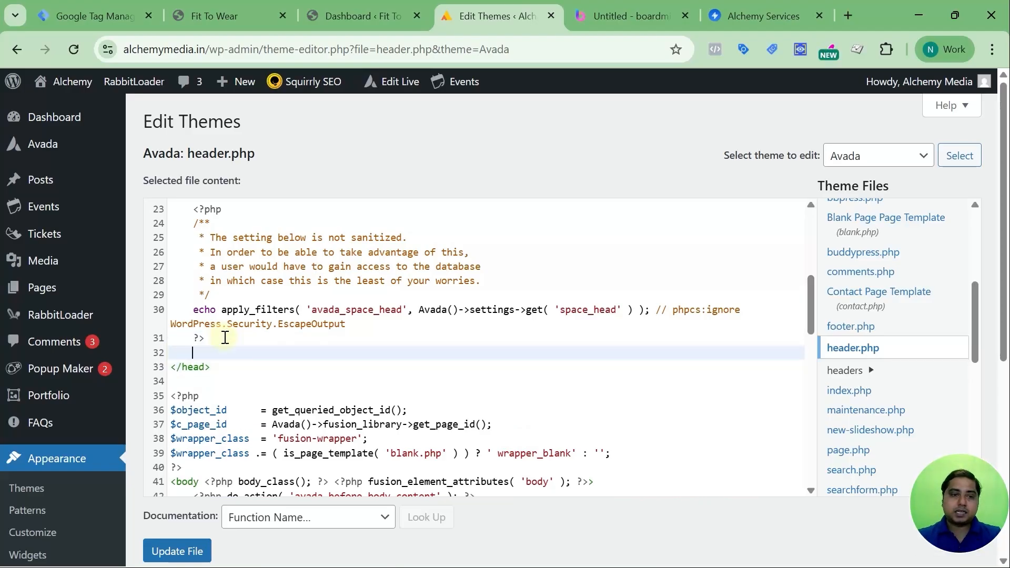
pyautogui.click(226, 337)
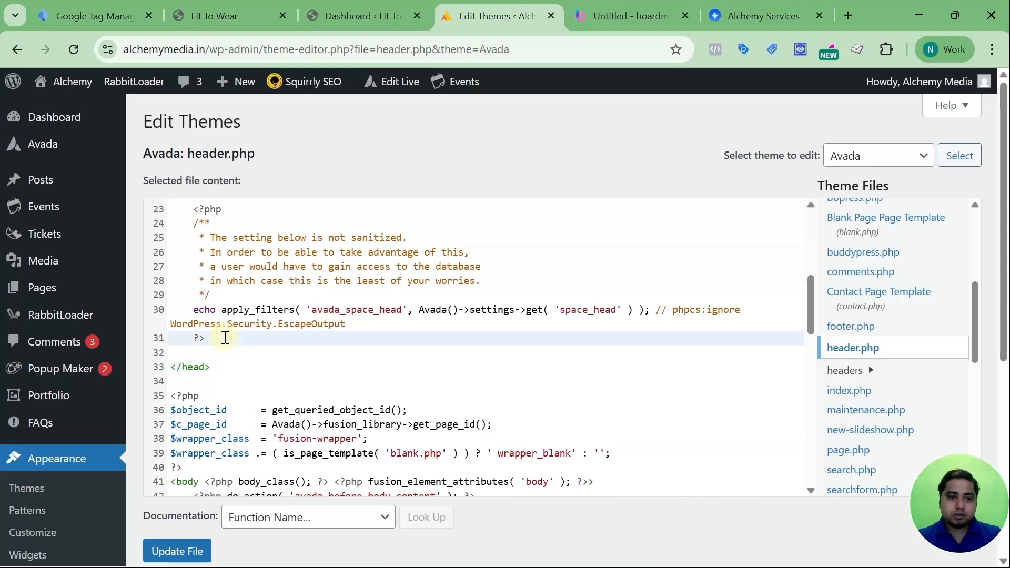
pyautogui.press('Down')
pyautogui.hotkey('ctrl', 'v')
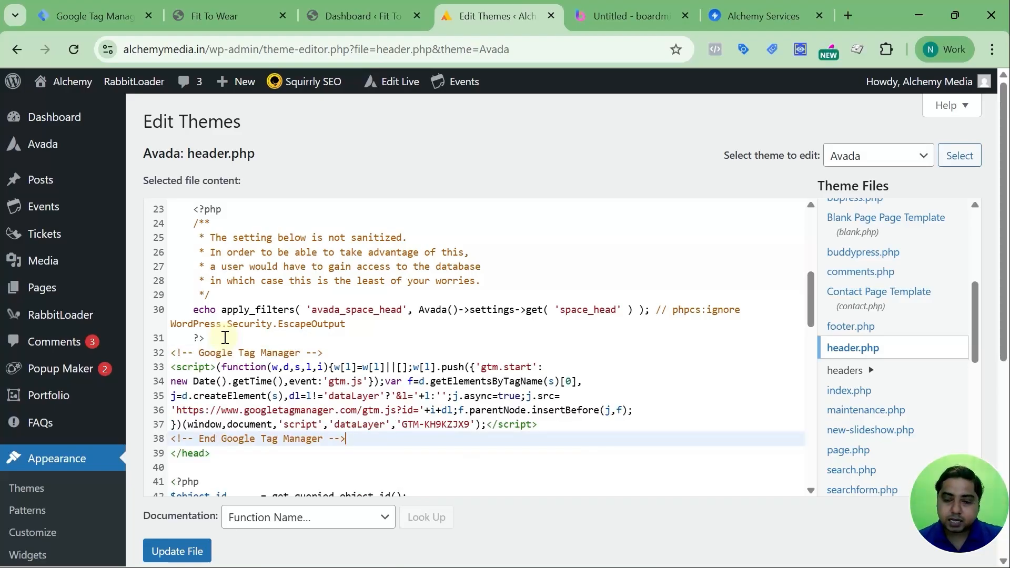
# Copy the noscript snippet from Tag Manager and paste it on a new line directly after the opening <body> tag in header.php.
pyautogui.scroll(-3, 247, 331)
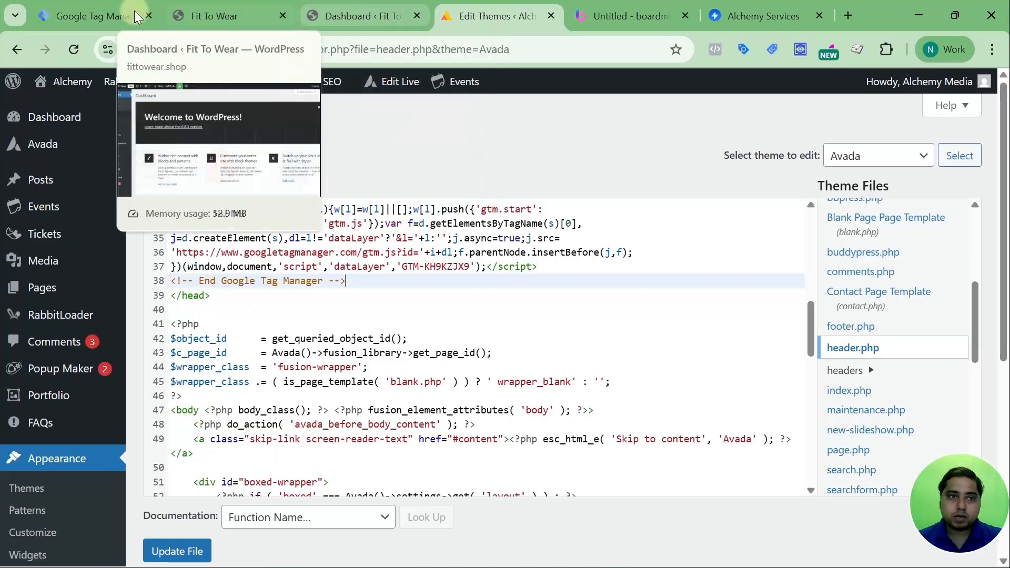
pyautogui.click(102, 12)
pyautogui.click(741, 421)
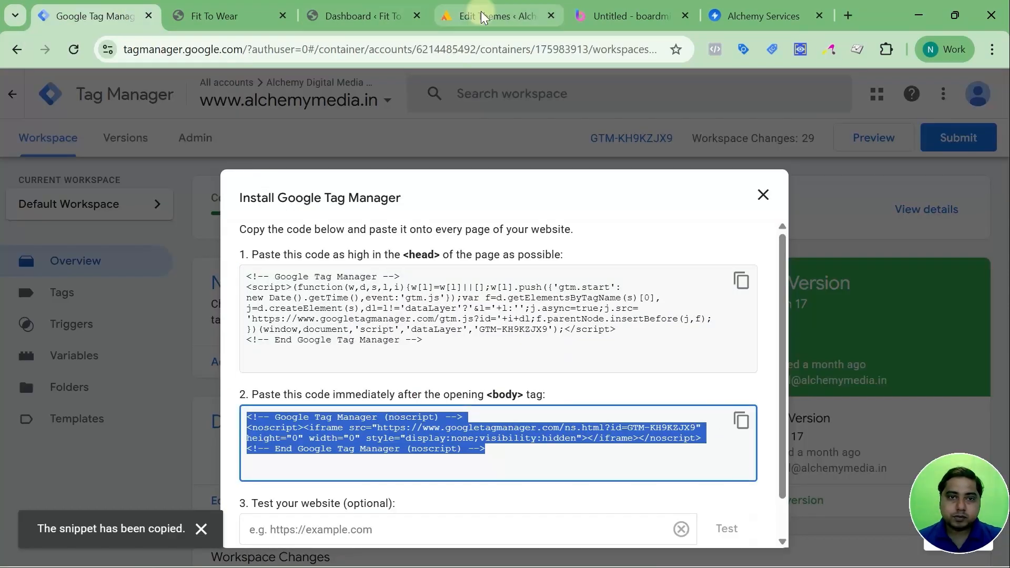
pyautogui.click(461, 16)
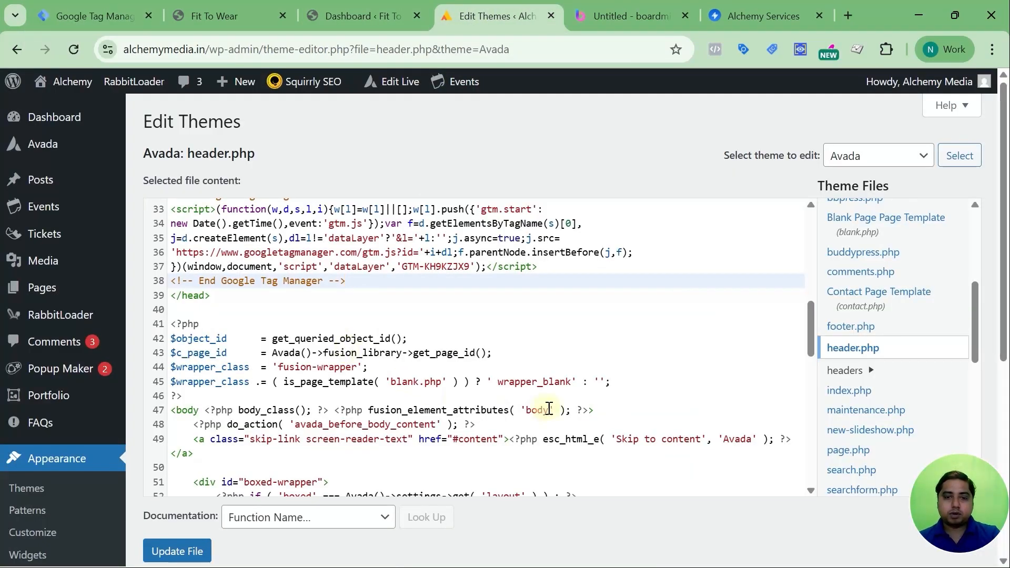
pyautogui.click(608, 411)
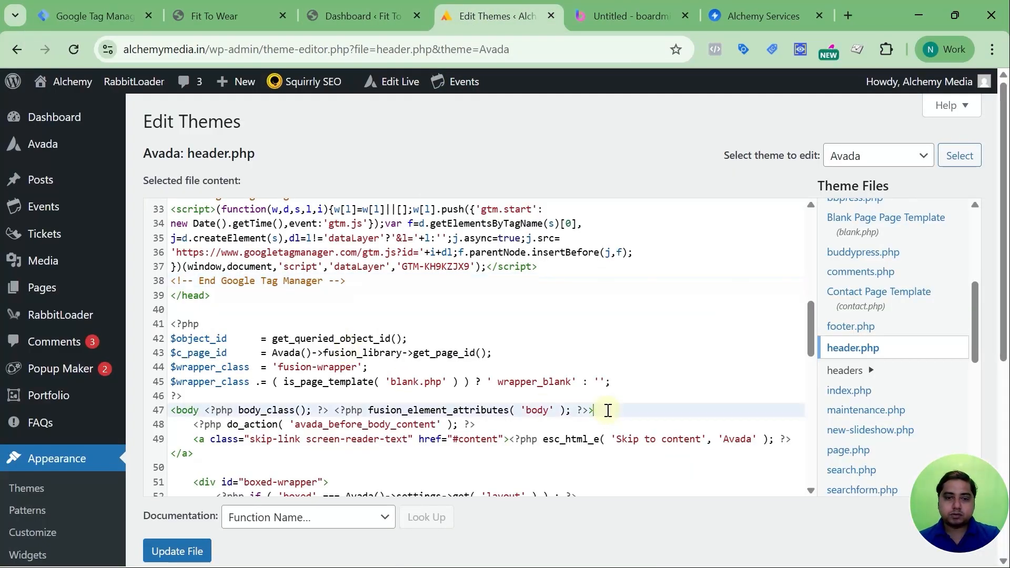
pyautogui.press('Return')
pyautogui.hotkey('ctrl', 'v')
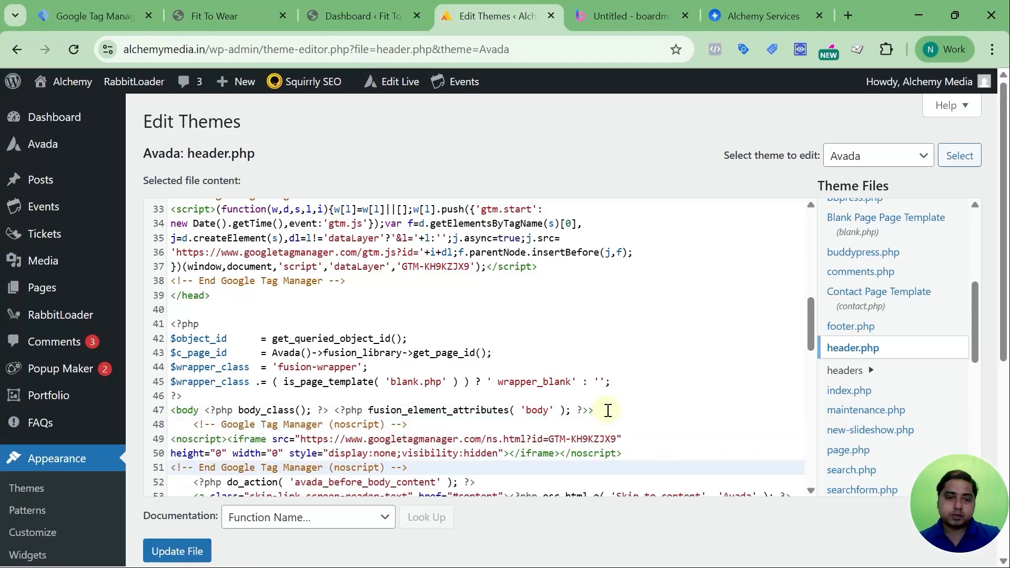
# Review both snippets, save header.php, and close the installation instructions in Tag Manager.
pyautogui.scroll(-2, 577, 405)
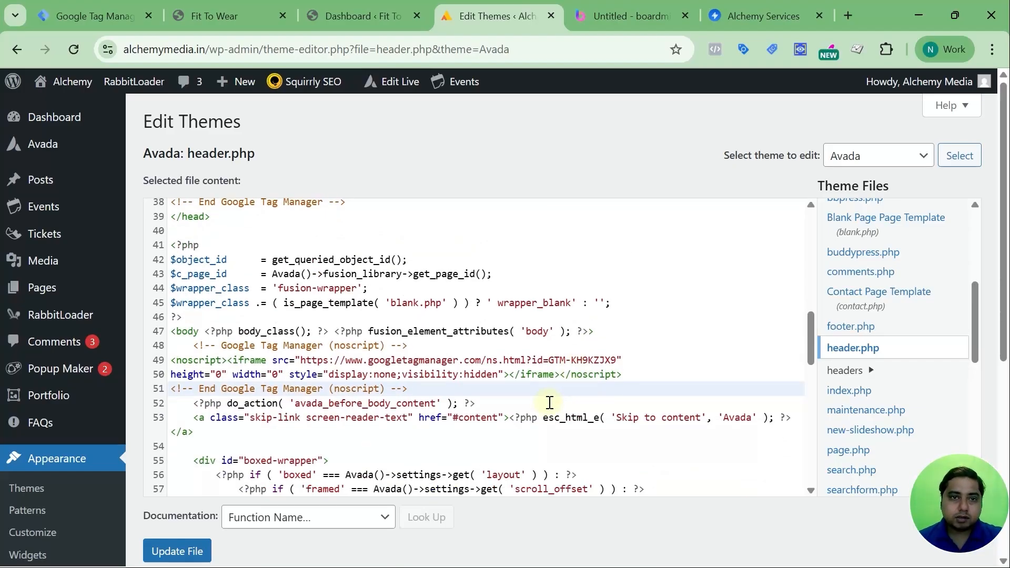
pyautogui.scroll(3, 532, 388)
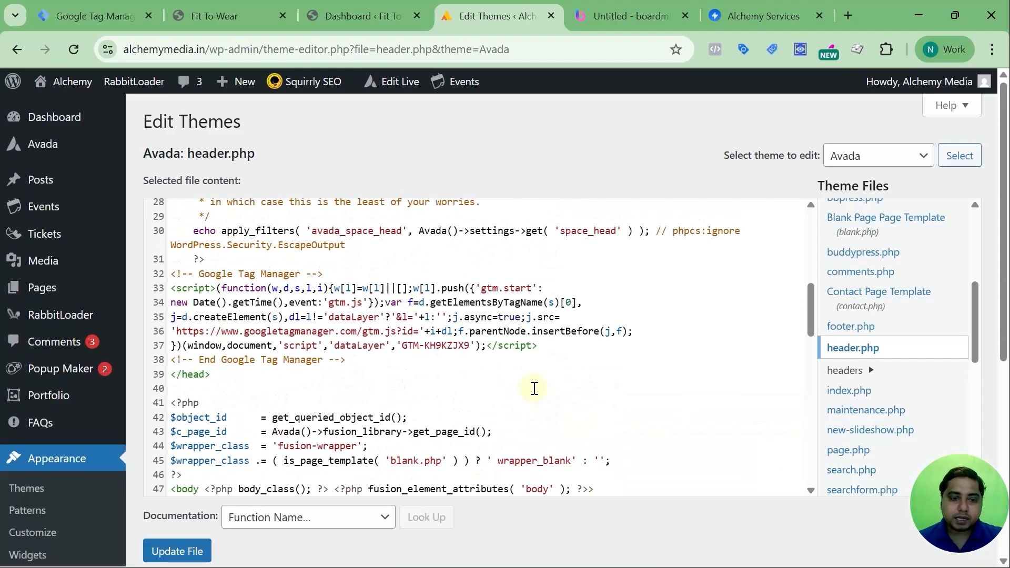
pyautogui.click(168, 552)
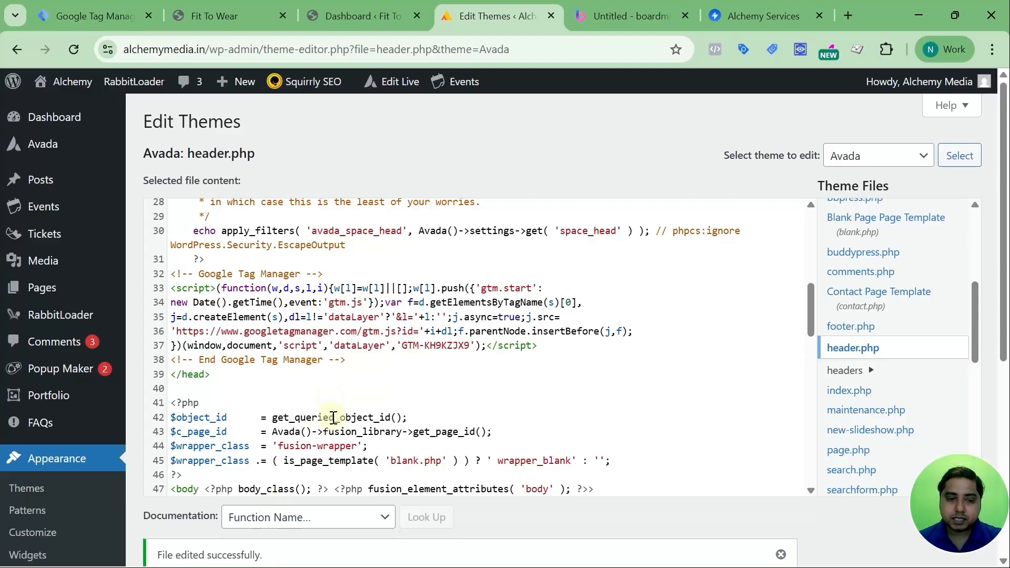
pyautogui.scroll(-3, 333, 415)
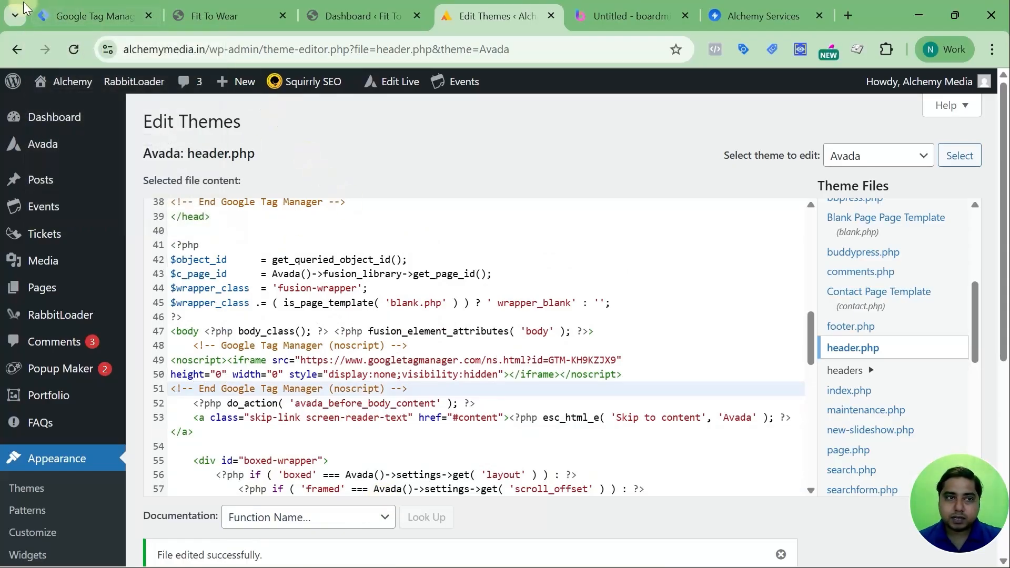
pyautogui.click(68, 12)
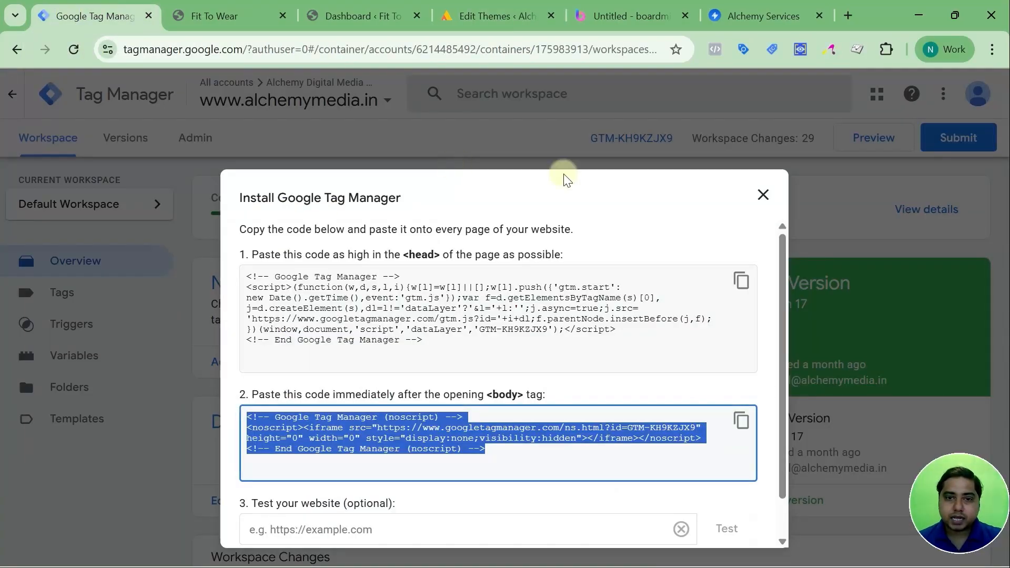
pyautogui.click(761, 193)
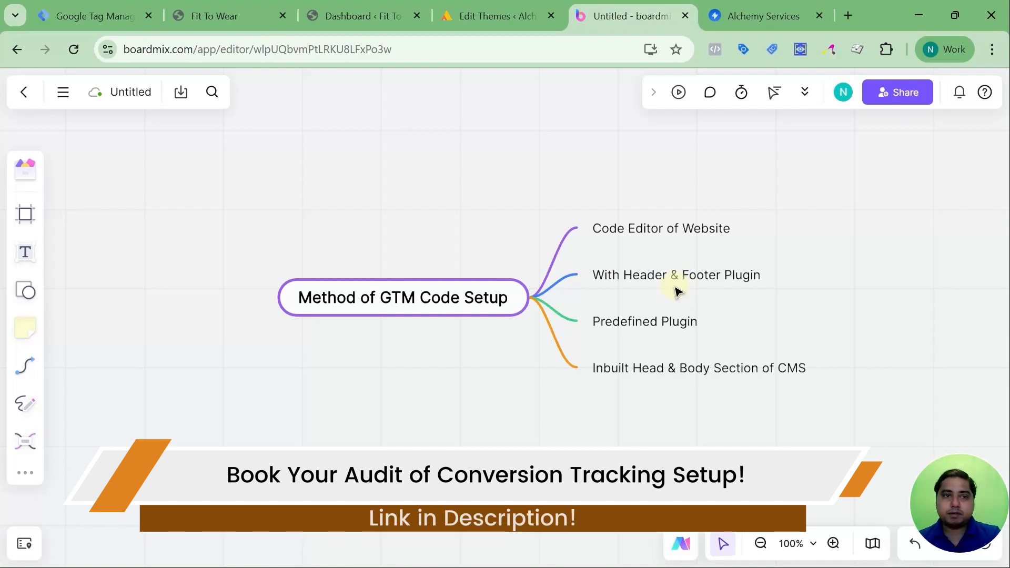
# Switch to the Fit To Wear WordPress dashboard and search its installed plugins for "Header & Footer".
pyautogui.click(229, 7)
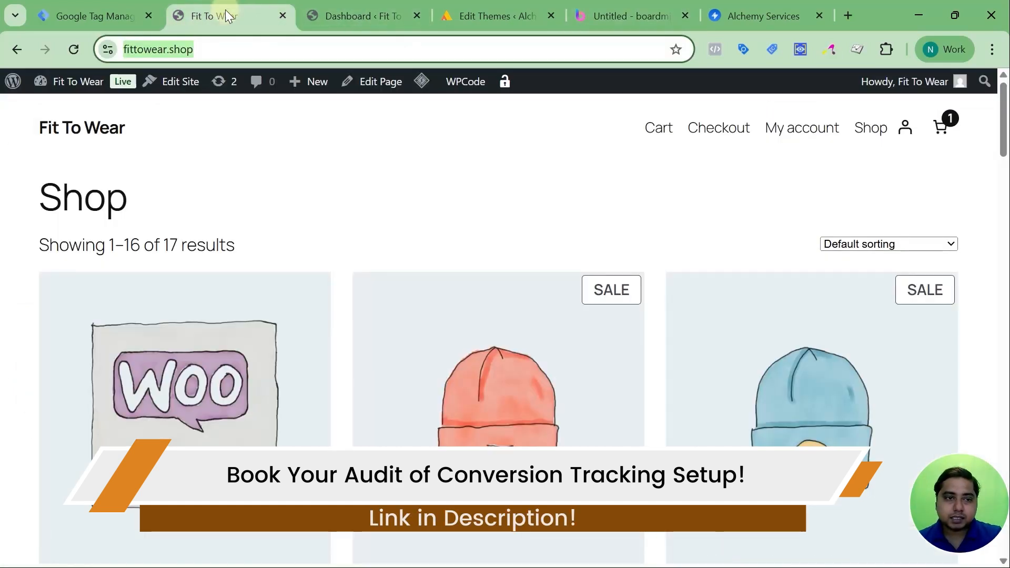
pyautogui.click(373, 9)
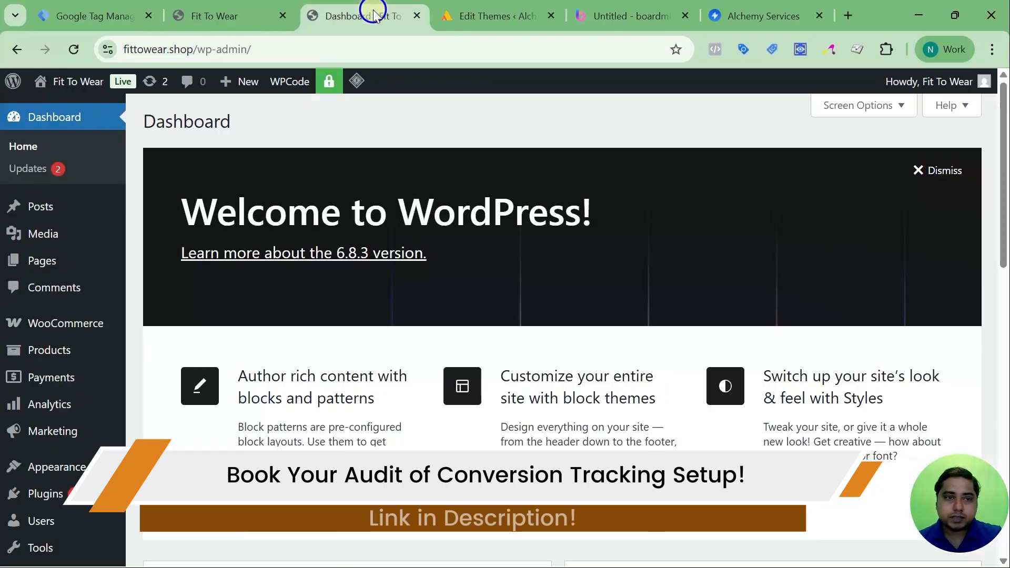
pyautogui.scroll(-3, 42, 310)
pyautogui.moveTo(47, 319)
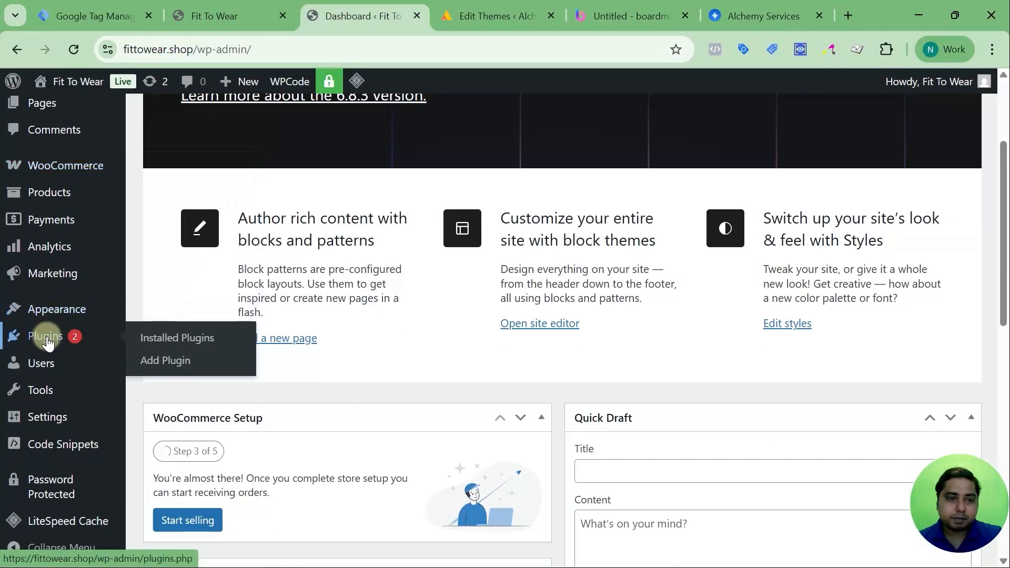
pyautogui.click(168, 344)
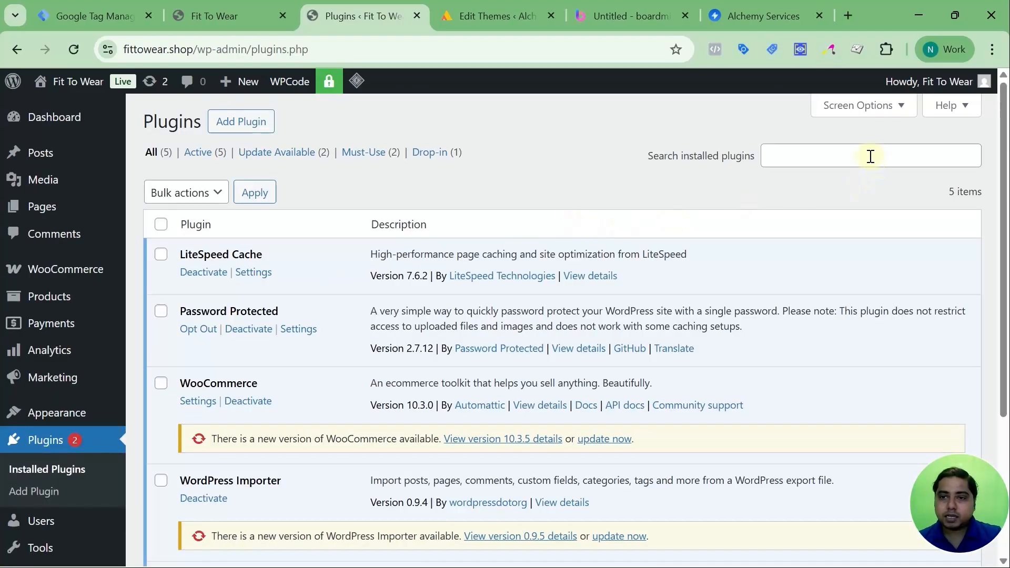
pyautogui.click(871, 156)
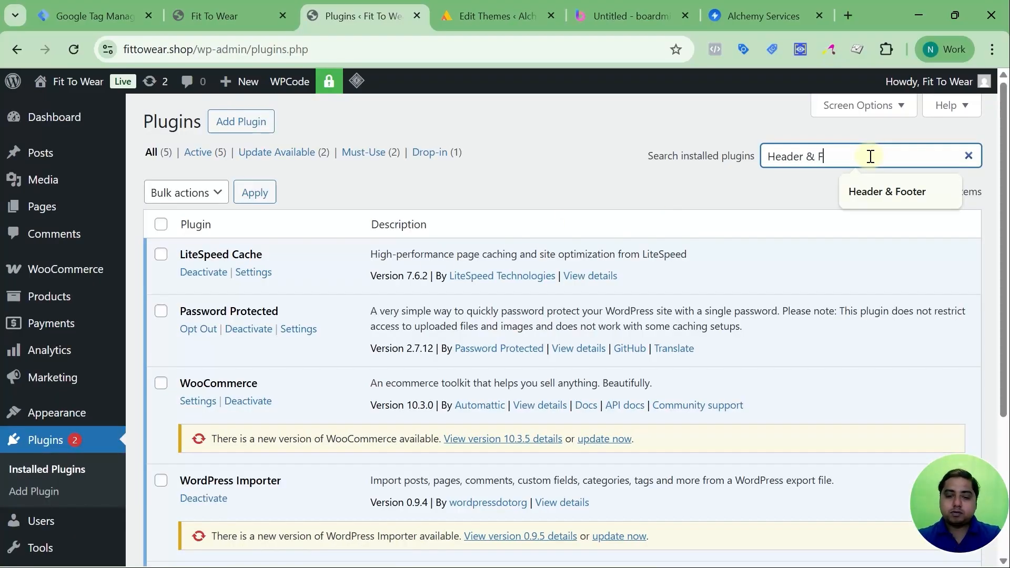
pyautogui.write('Header & Footer')
# Search the WordPress plugin directory for "Header & Footer" and look over the plugins offered for inserting header and footer code.
pyautogui.click(228, 132)
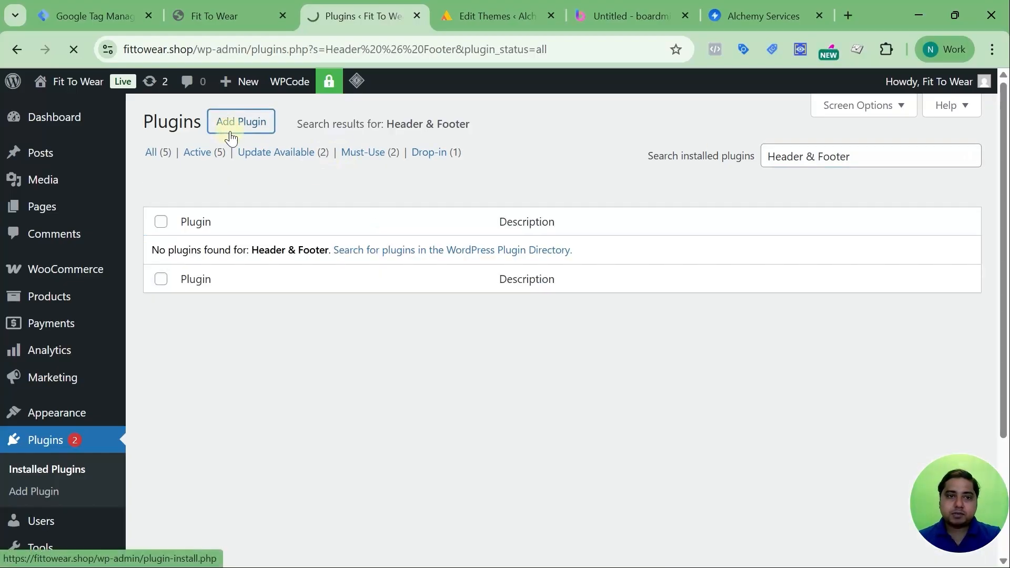
pyautogui.click(787, 165)
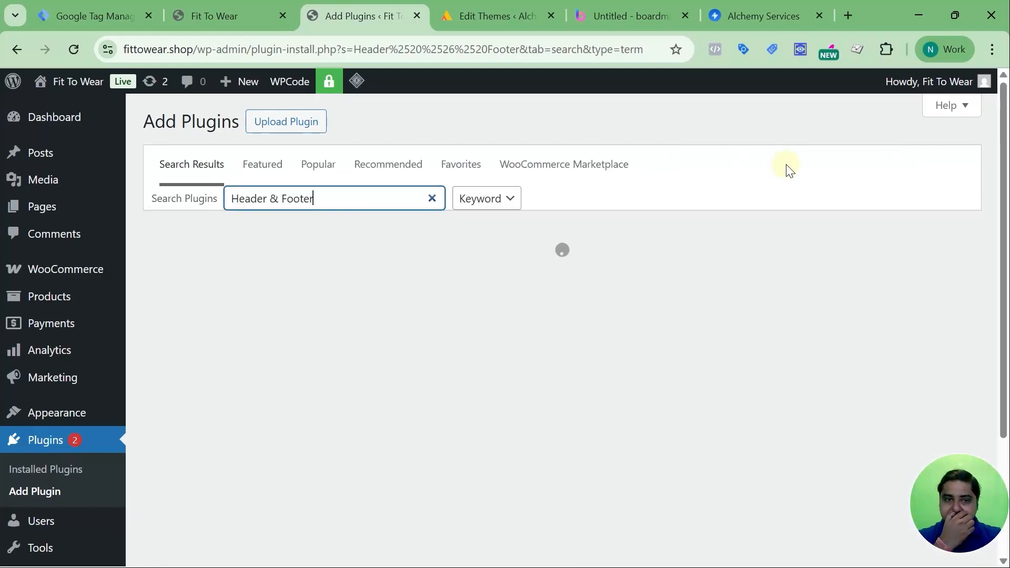
pyautogui.scroll(-3, 439, 279)
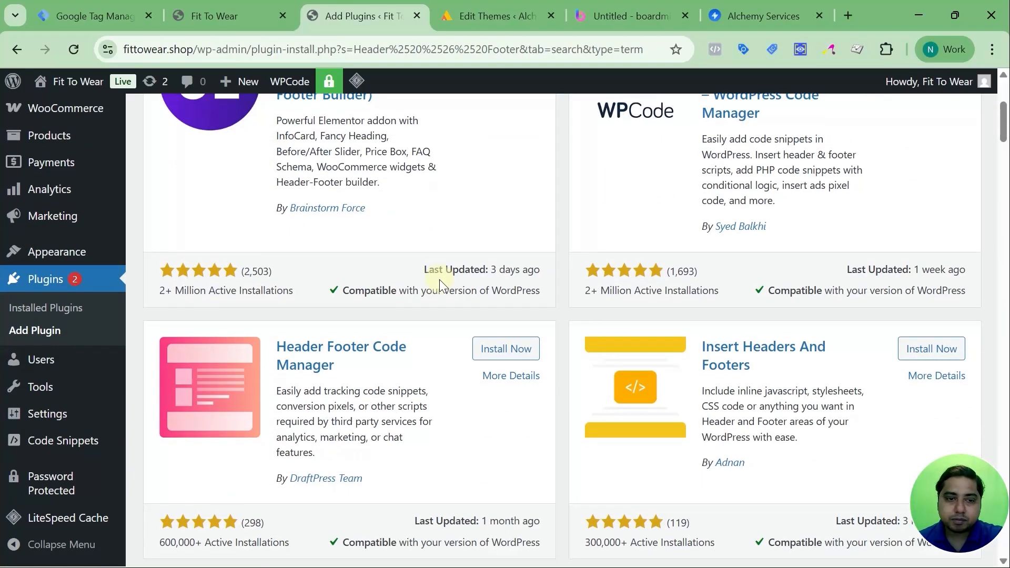
pyautogui.scroll(-3, 440, 281)
pyautogui.scroll(4, 440, 282)
pyautogui.scroll(3, 442, 288)
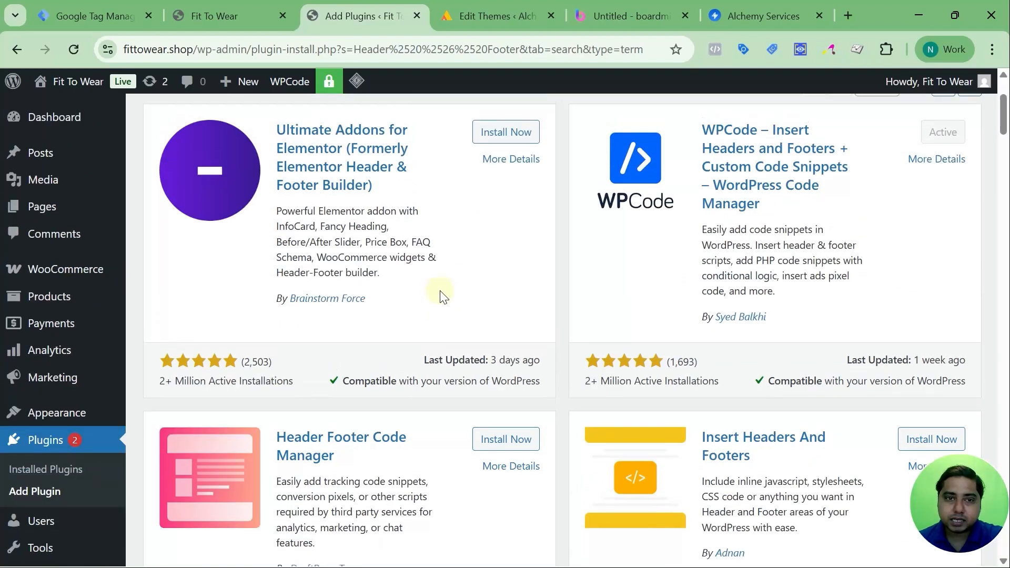
pyautogui.scroll(-3, 526, 358)
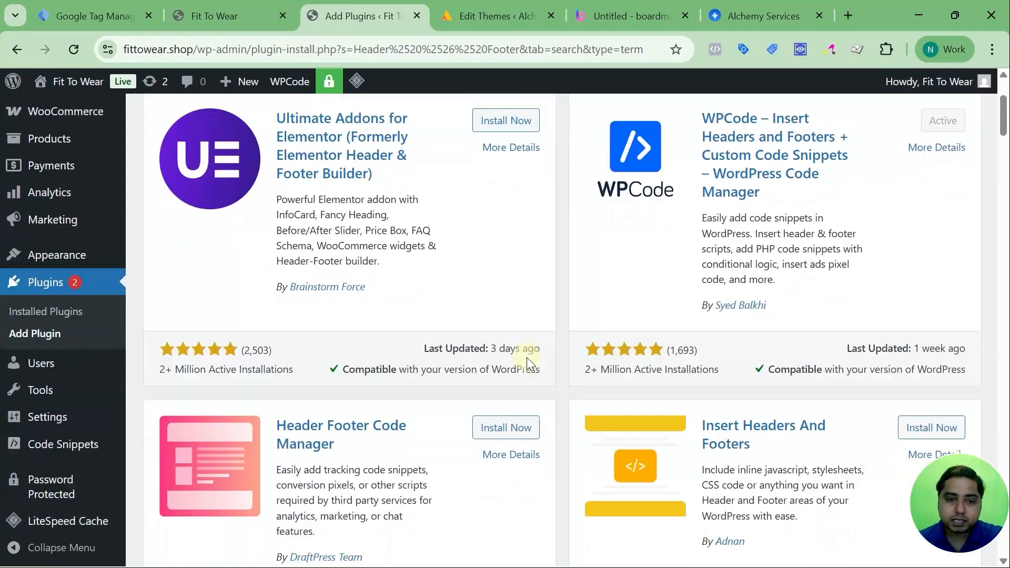
pyautogui.scroll(3, 526, 358)
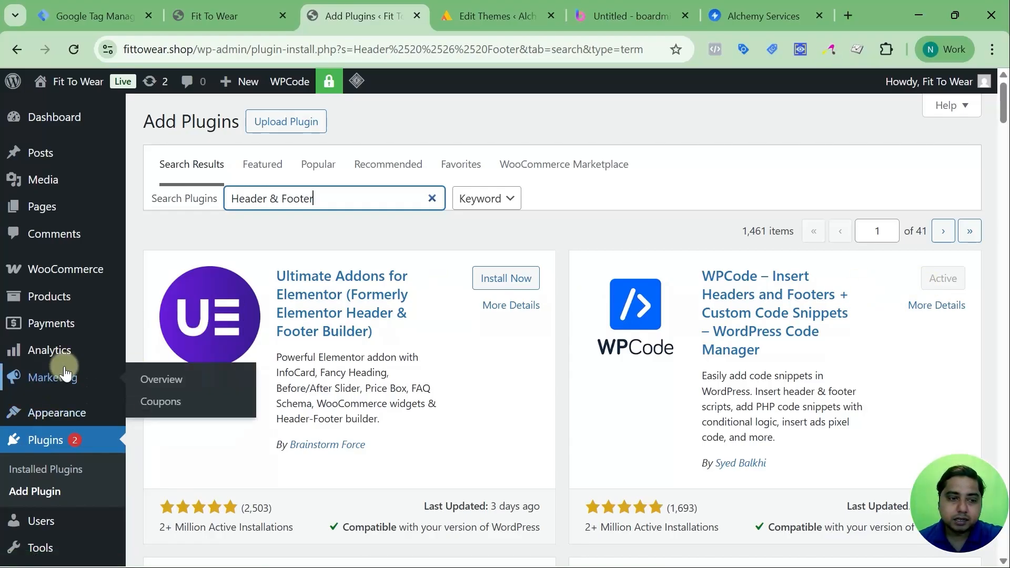
# Open WPCode's Header & Footer page under Code Snippets and look over its Header and Body code boxes.
pyautogui.scroll(-3, 63, 368)
pyautogui.moveTo(58, 445)
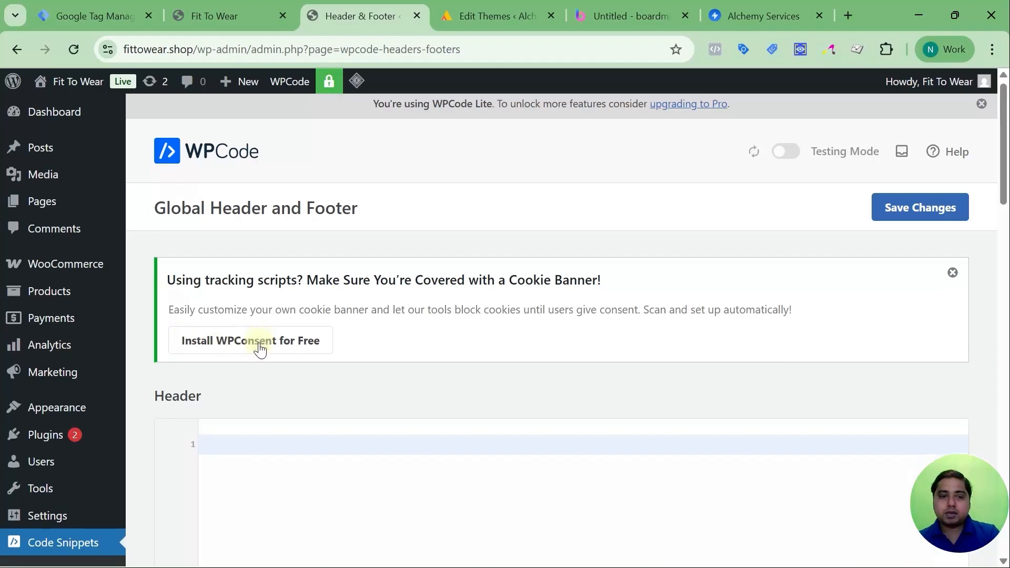
pyautogui.scroll(-4, 273, 321)
pyautogui.scroll(-2, 427, 316)
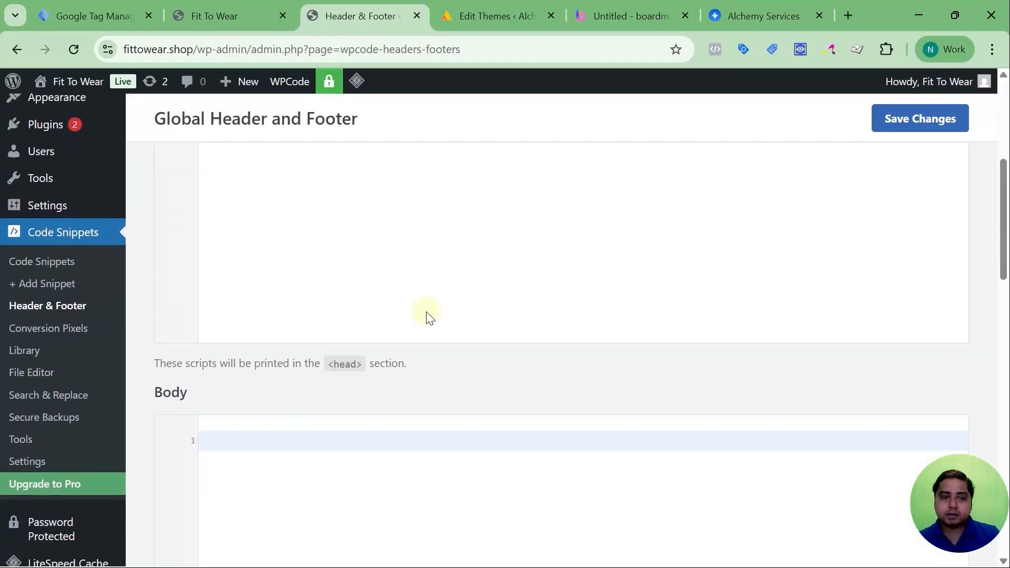
pyautogui.scroll(2, 427, 316)
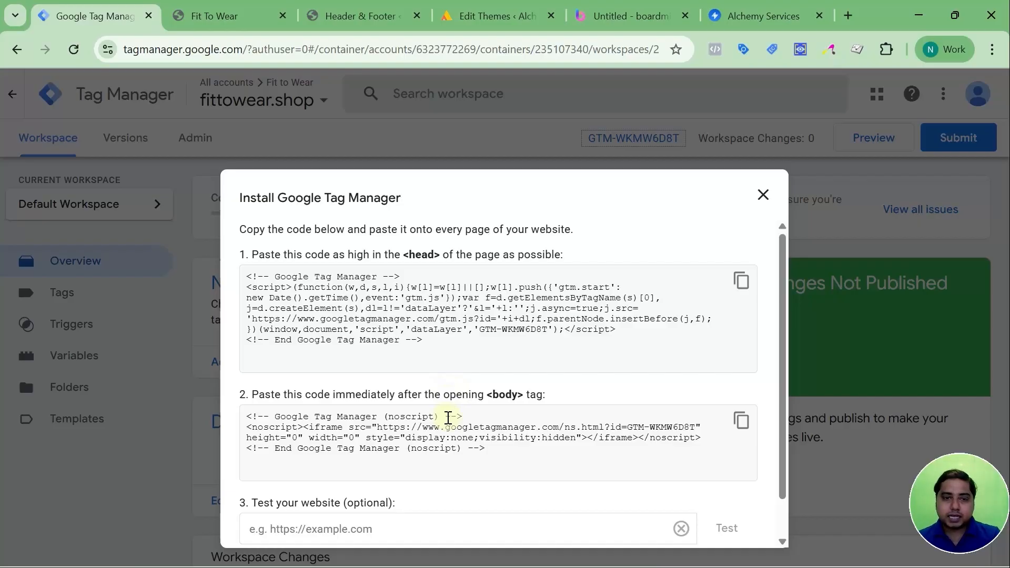
# Copy the <head> snippet from the Tag Manager installation instructions and paste it into WPCode's Header box.
pyautogui.click(742, 282)
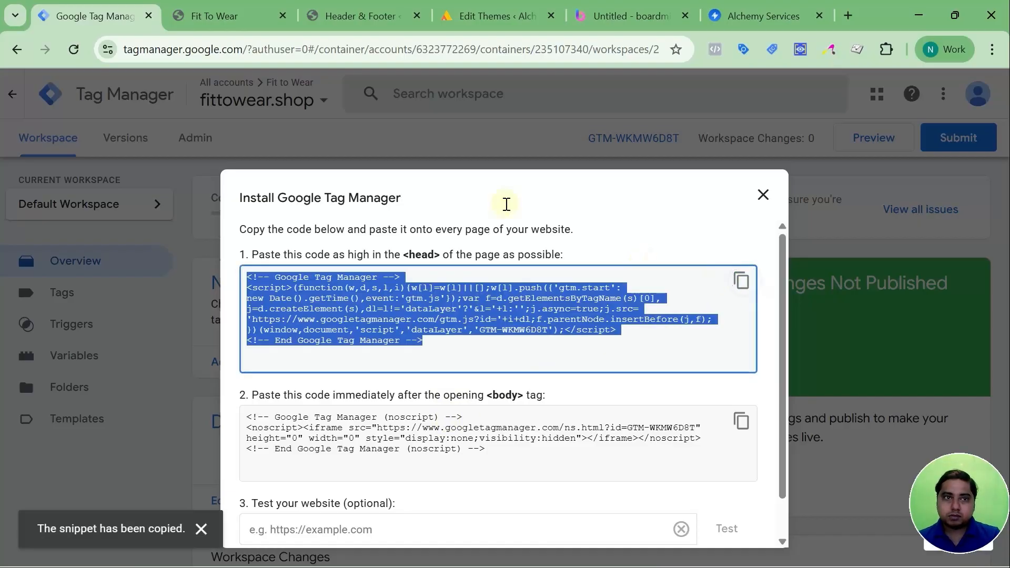
pyautogui.click(340, 21)
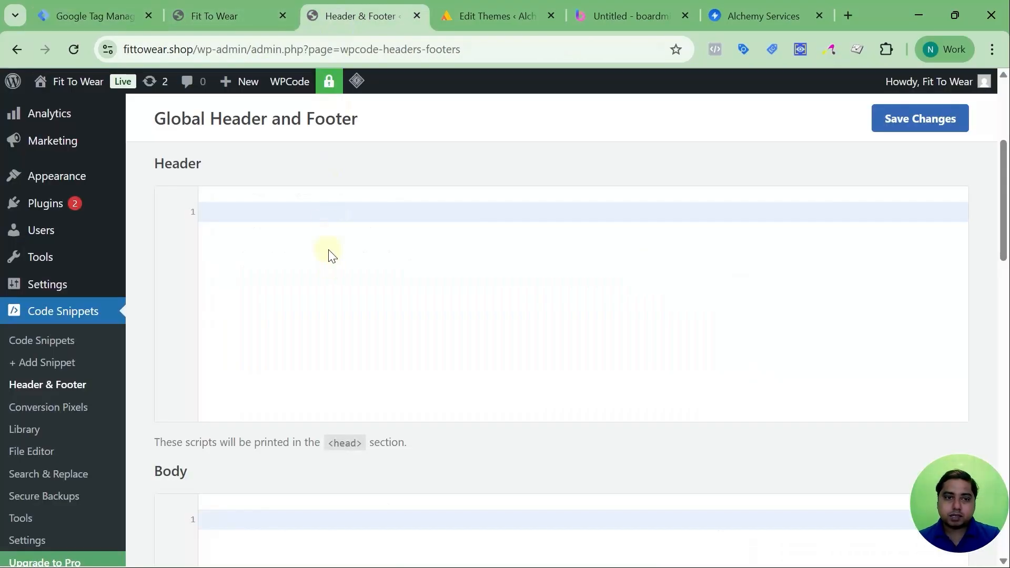
pyautogui.click(327, 212)
pyautogui.hotkey('ctrl', 'v')
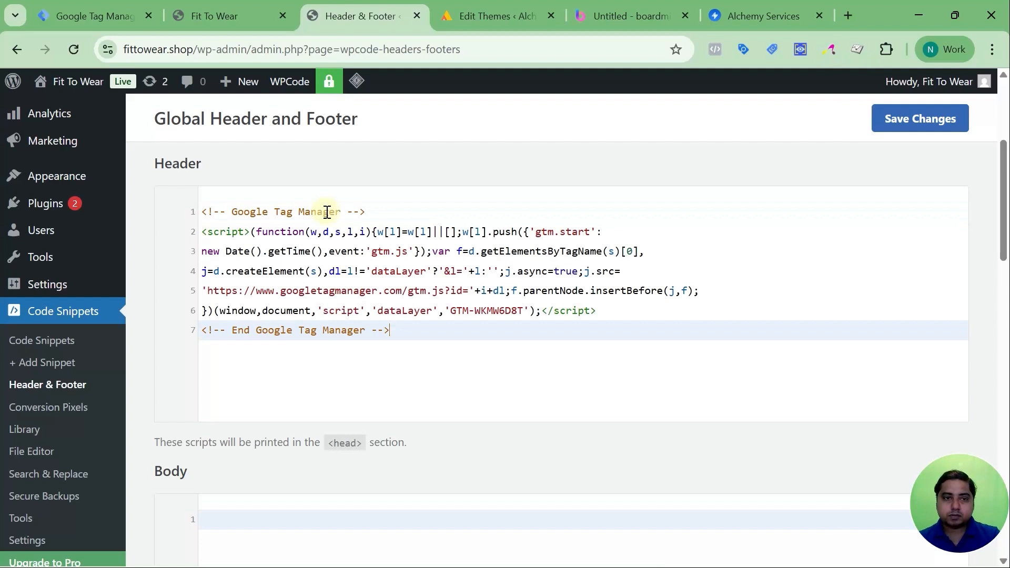
pyautogui.scroll(2, 334, 293)
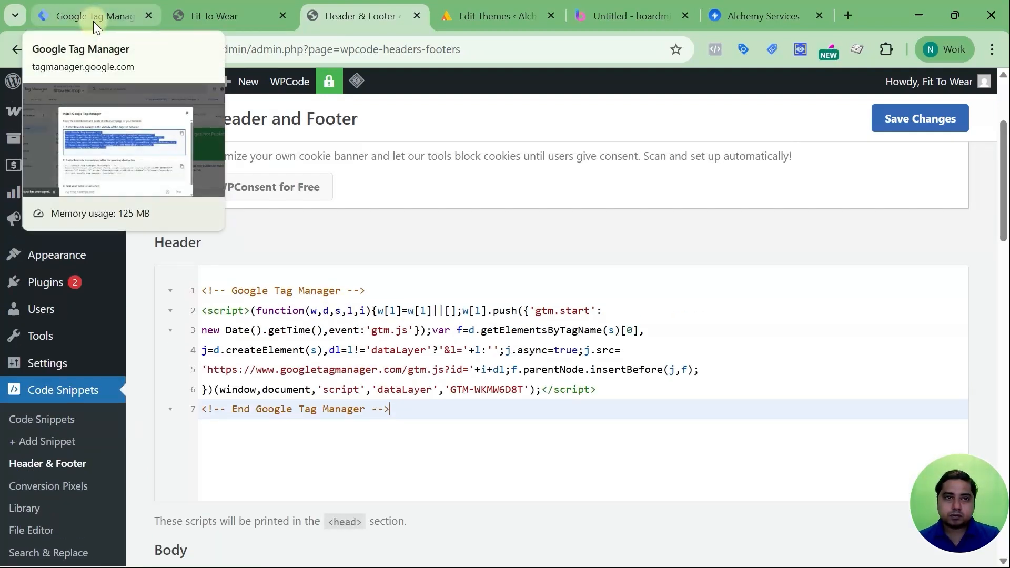
# Copy the noscript snippet from Tag Manager and paste it into WPCode's Body box.
pyautogui.click(93, 21)
pyautogui.click(742, 425)
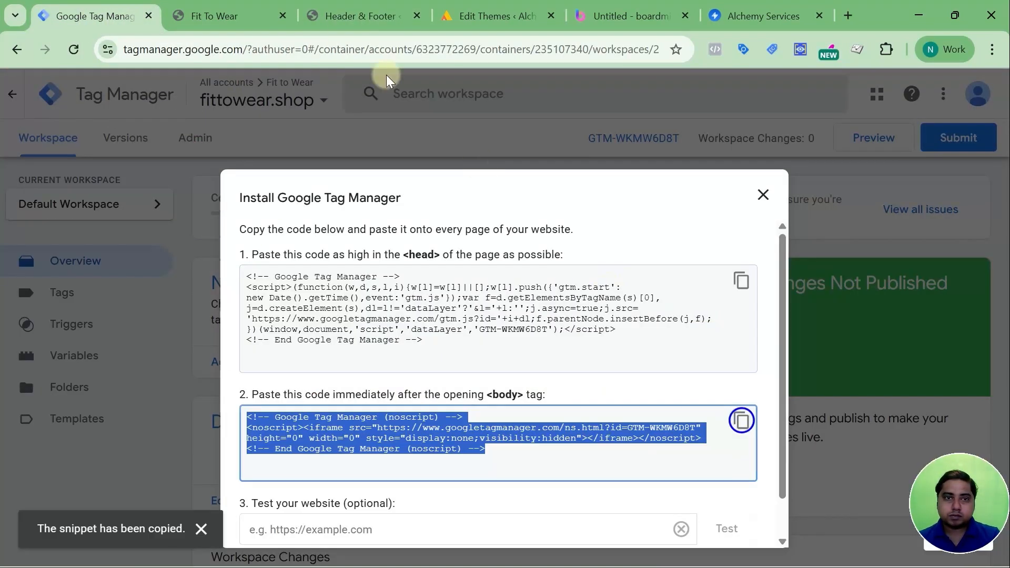
pyautogui.click(361, 17)
pyautogui.scroll(-5, 400, 260)
pyautogui.click(378, 274)
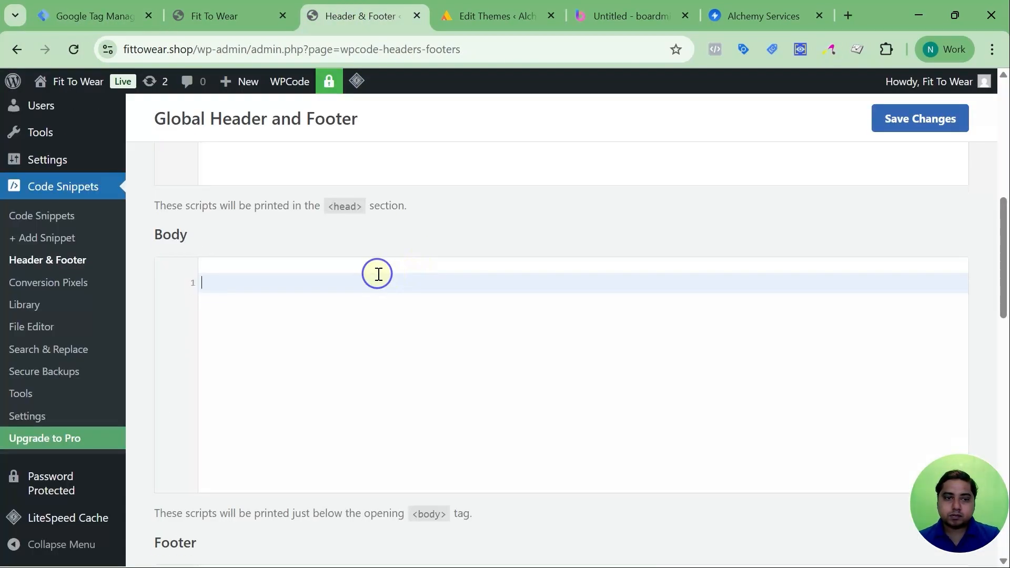
pyautogui.hotkey('ctrl', 'v')
pyautogui.scroll(-3, 378, 274)
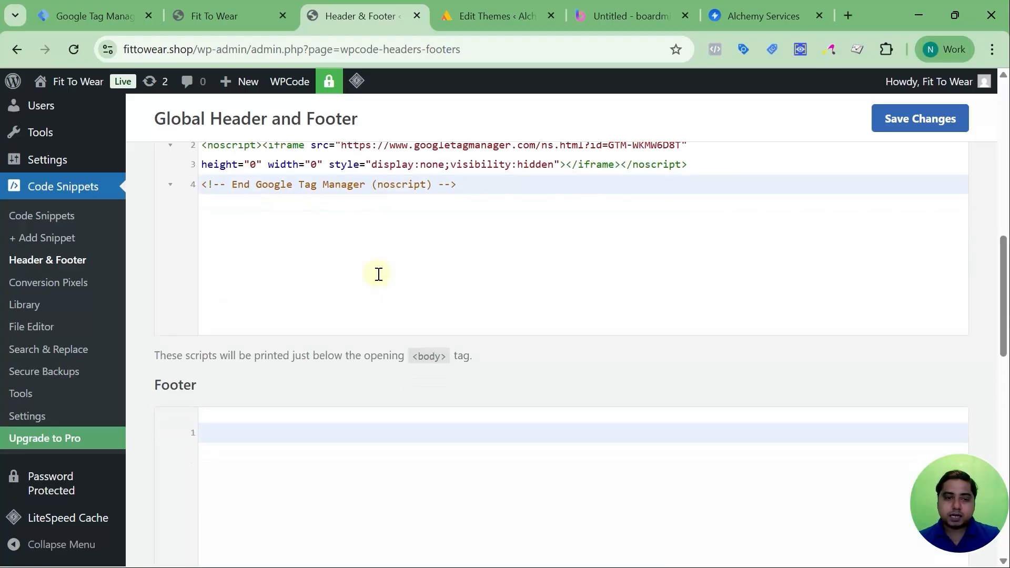
# Check the Footer box and Tag Manager's placement instruction for the <body> snippet, and close the installation instructions.
pyautogui.scroll(-4, 379, 277)
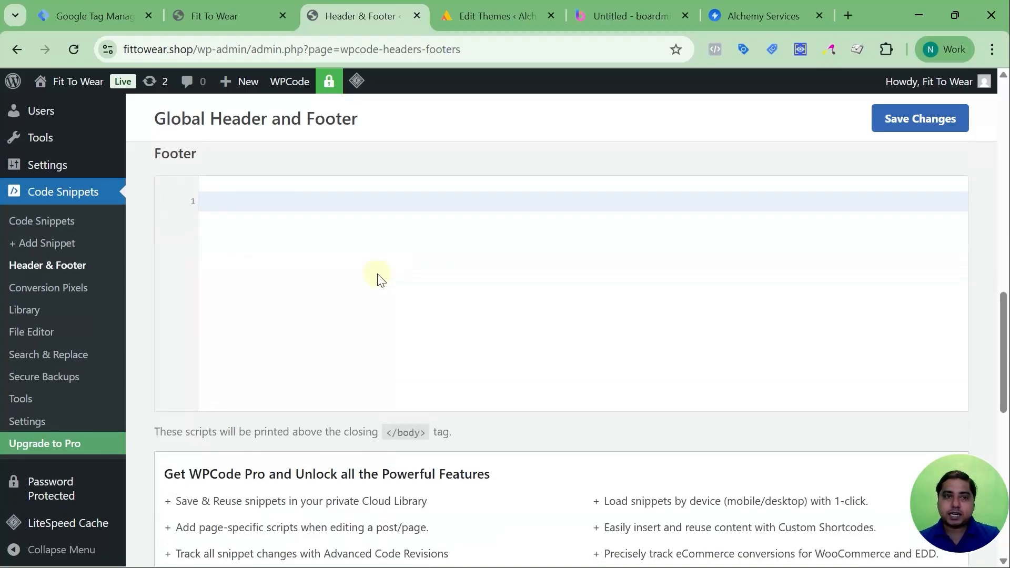
pyautogui.scroll(4, 379, 277)
pyautogui.click(86, 19)
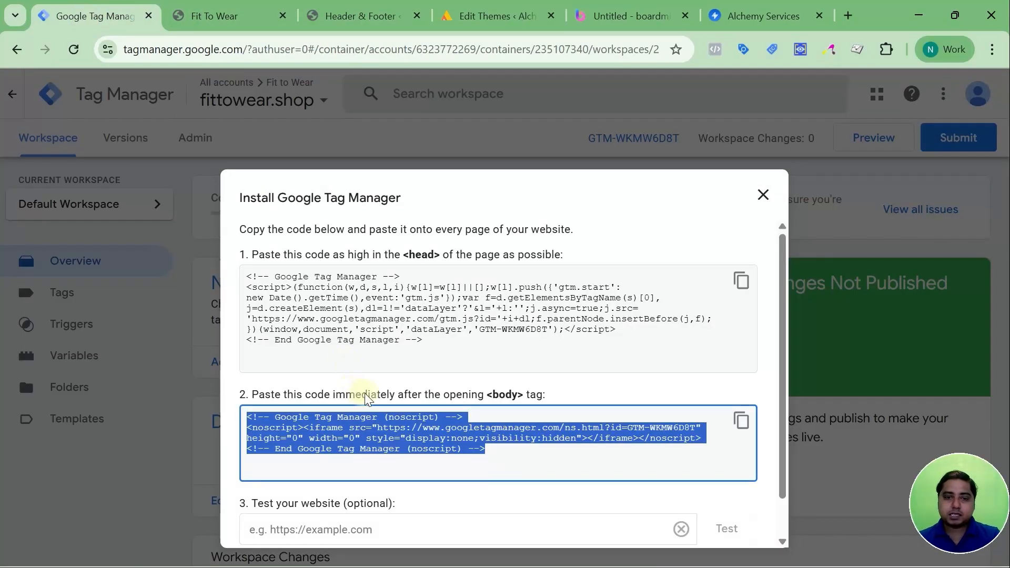
pyautogui.click(267, 401)
pyautogui.moveTo(268, 401); pyautogui.dragTo(550, 398)
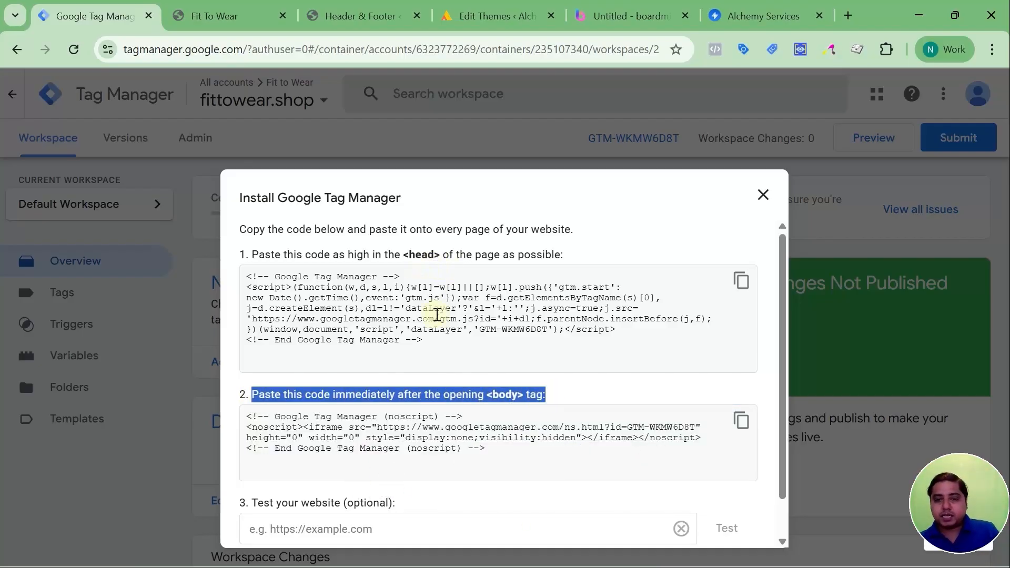
pyautogui.click(762, 195)
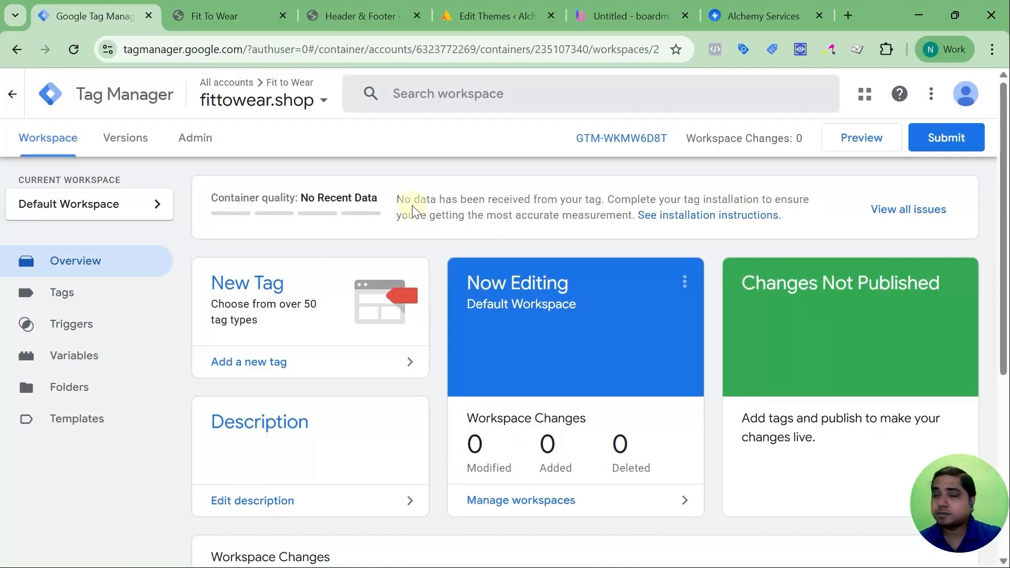
# Review the Header and Body code in WPCode and save the global header and footer changes.
pyautogui.click(360, 16)
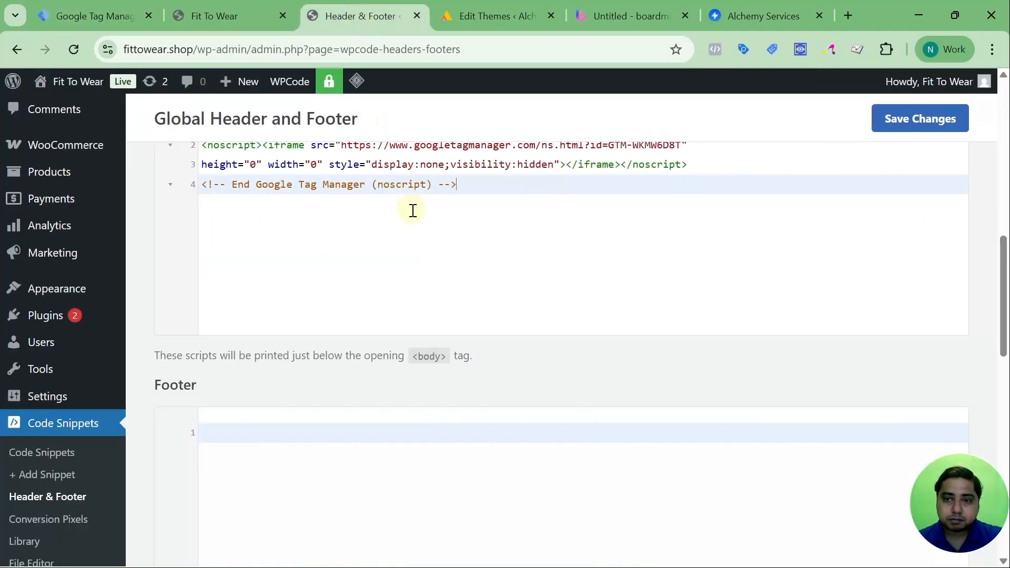
pyautogui.scroll(-5, 412, 210)
pyautogui.scroll(10, 412, 206)
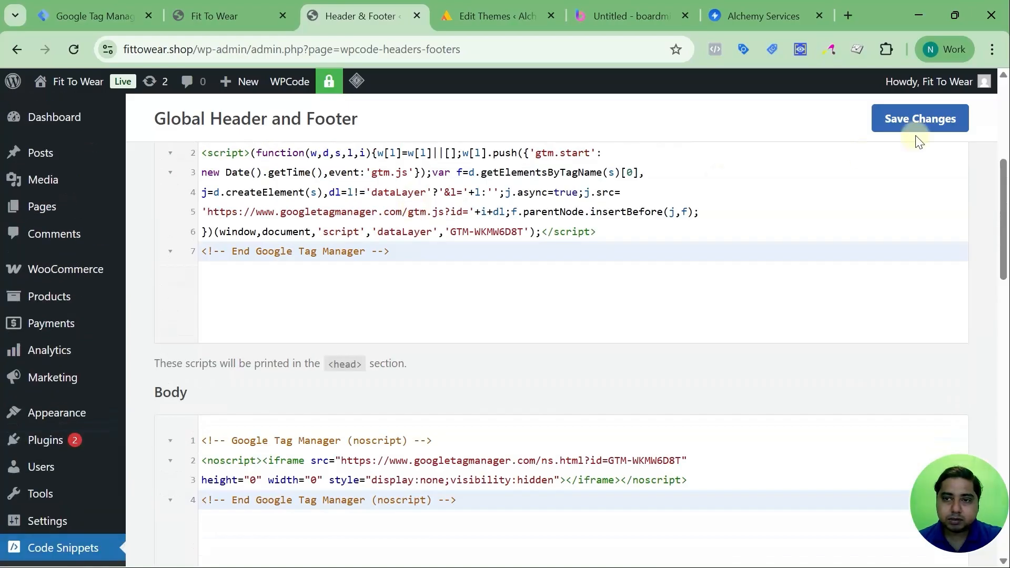
pyautogui.click(915, 120)
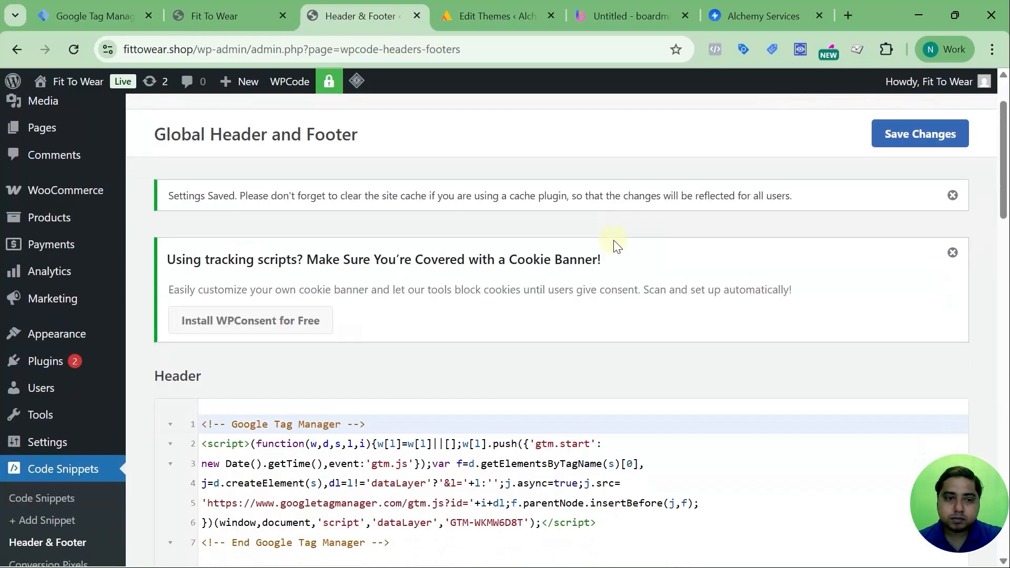
pyautogui.scroll(2, 615, 245)
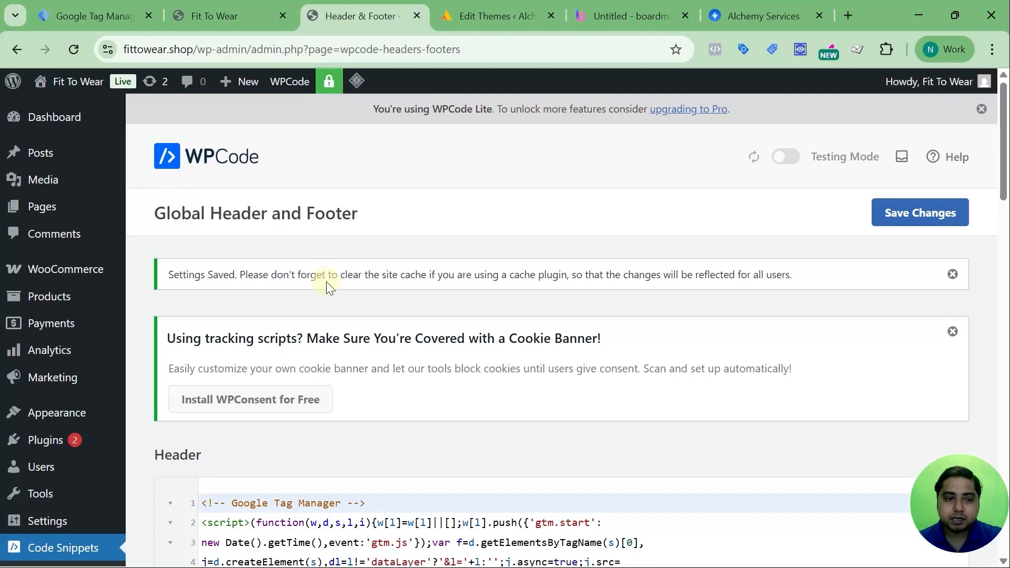
# Check the GTM setup methods in the Boardmix mind map and search the Fit To Wear WordPress plugin directory for "gtm4wp".
pyautogui.click(632, 15)
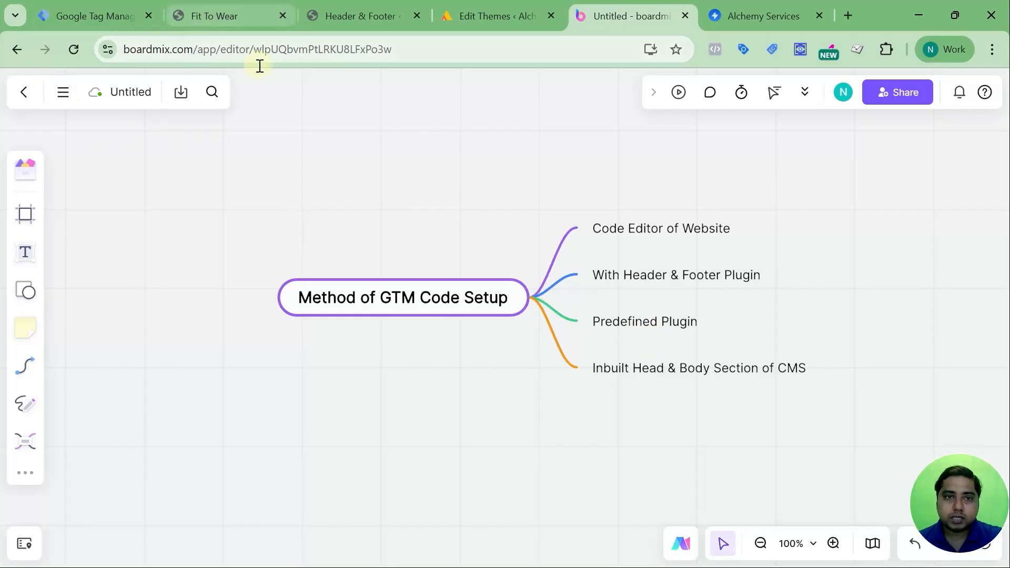
pyautogui.click(342, 16)
pyautogui.moveTo(75, 344)
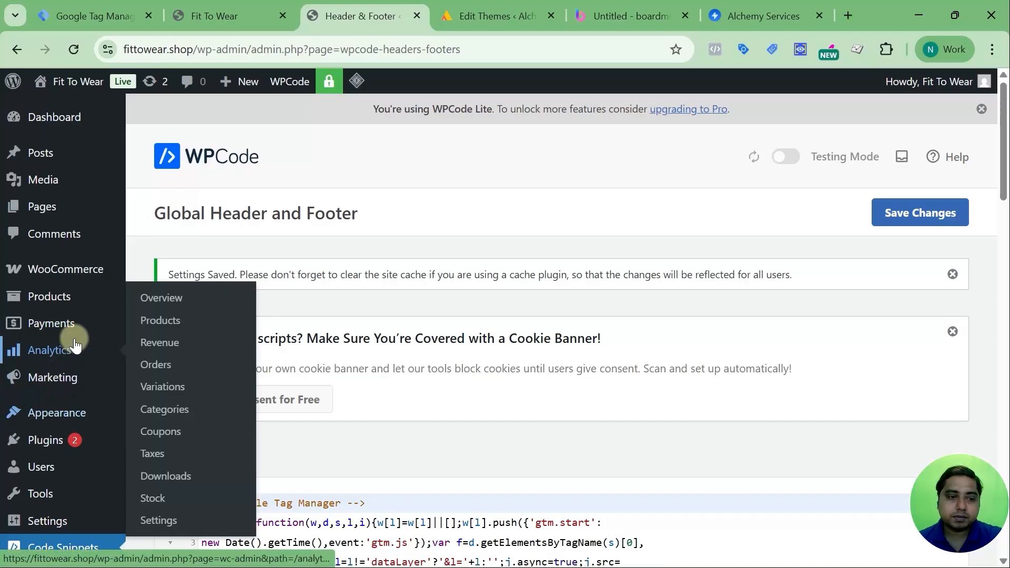
pyautogui.scroll(-3, 75, 345)
pyautogui.moveTo(63, 280)
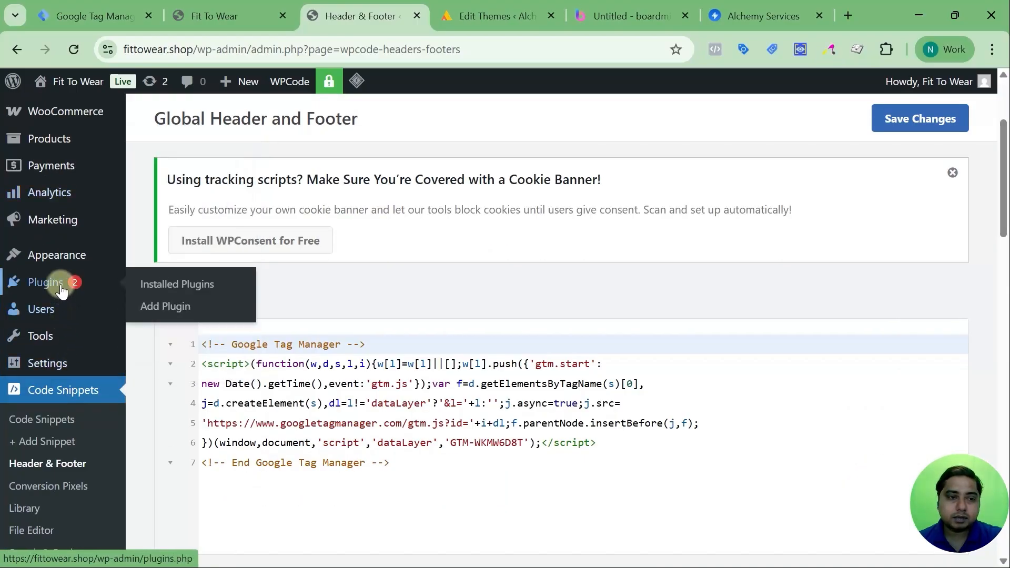
pyautogui.click(165, 307)
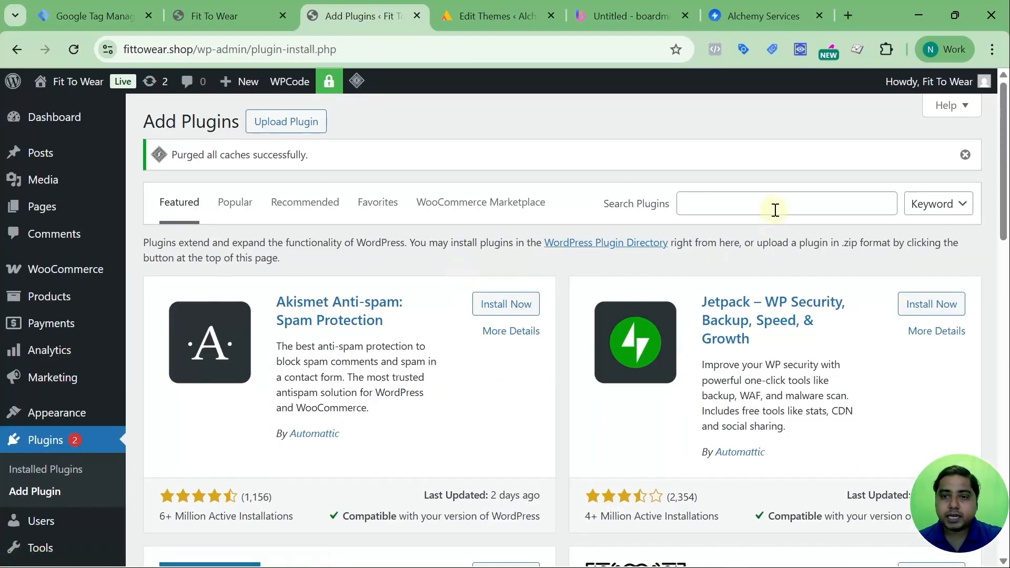
pyautogui.click(776, 210)
pyautogui.write('gt')
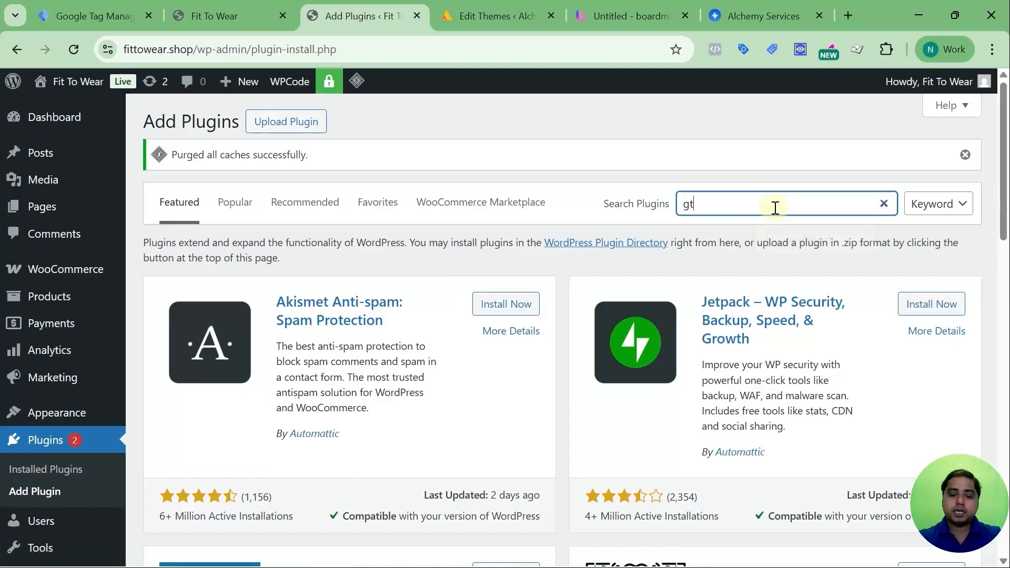
pyautogui.write('m4w')
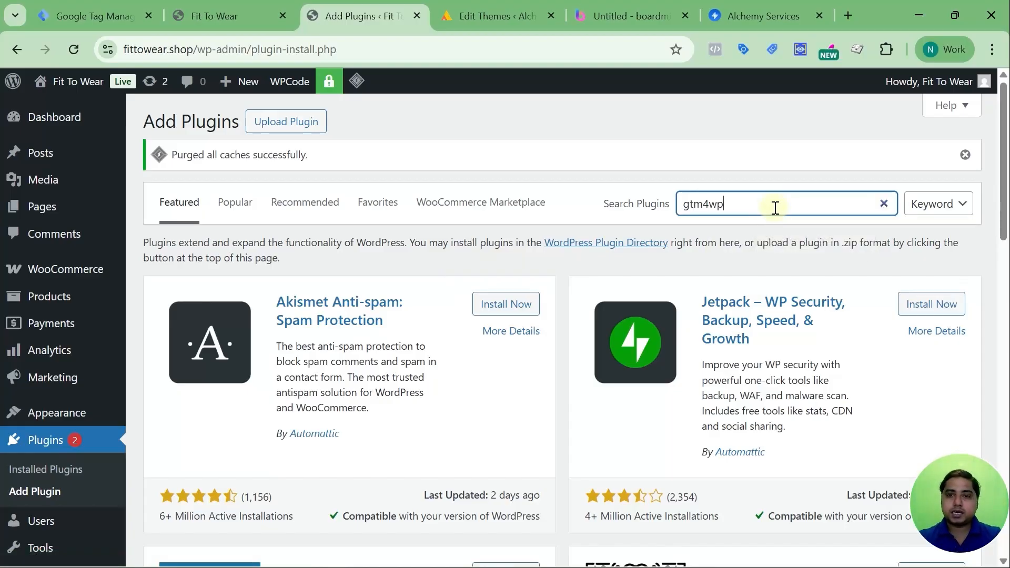
pyautogui.write('p')
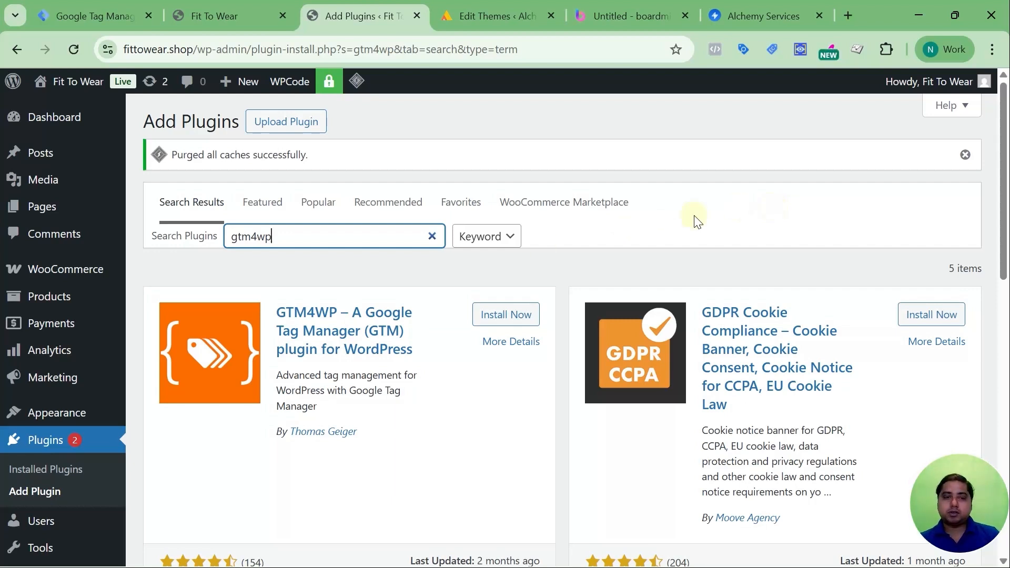
# Look over the search results, and install and activate the GTM4WP plugin.
pyautogui.scroll(-2, 367, 293)
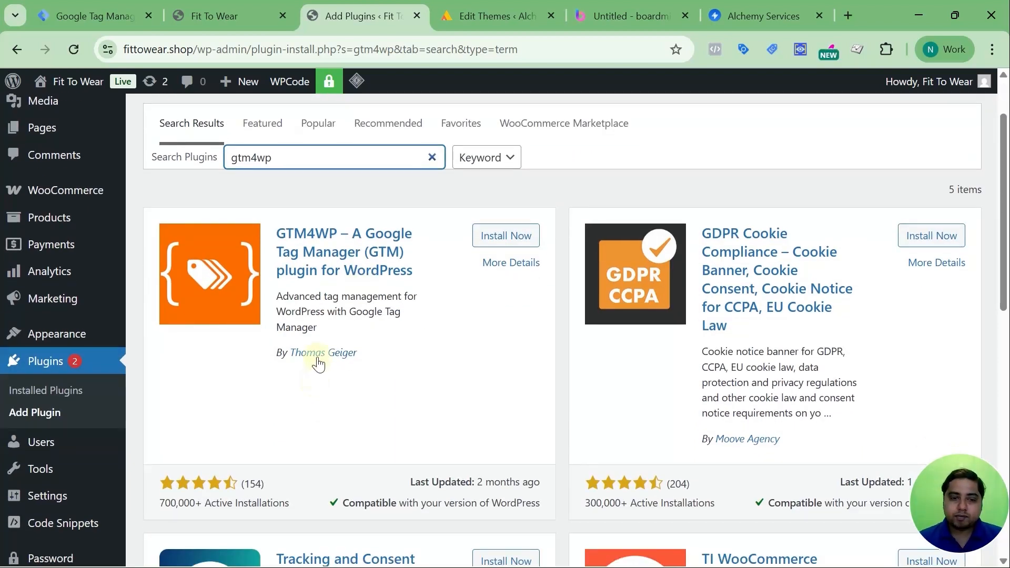
pyautogui.scroll(-4, 317, 361)
pyautogui.scroll(-3, 317, 361)
pyautogui.scroll(7, 317, 358)
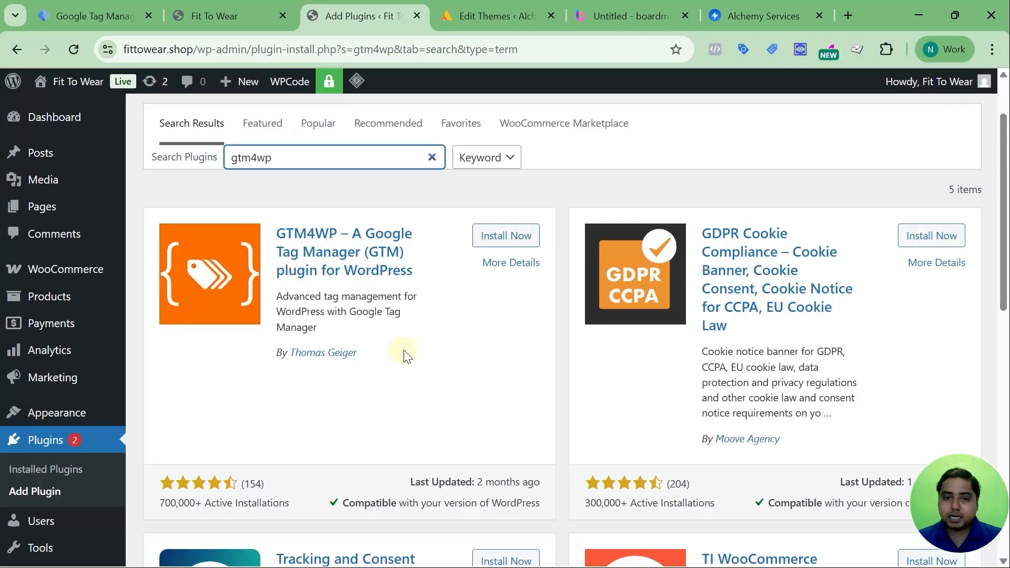
pyautogui.click(490, 236)
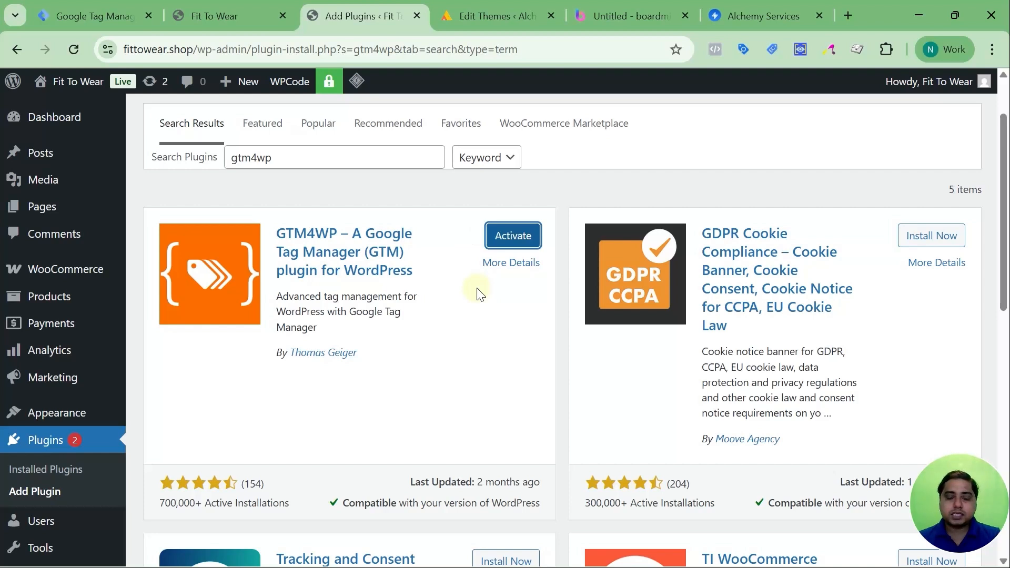
pyautogui.click(506, 240)
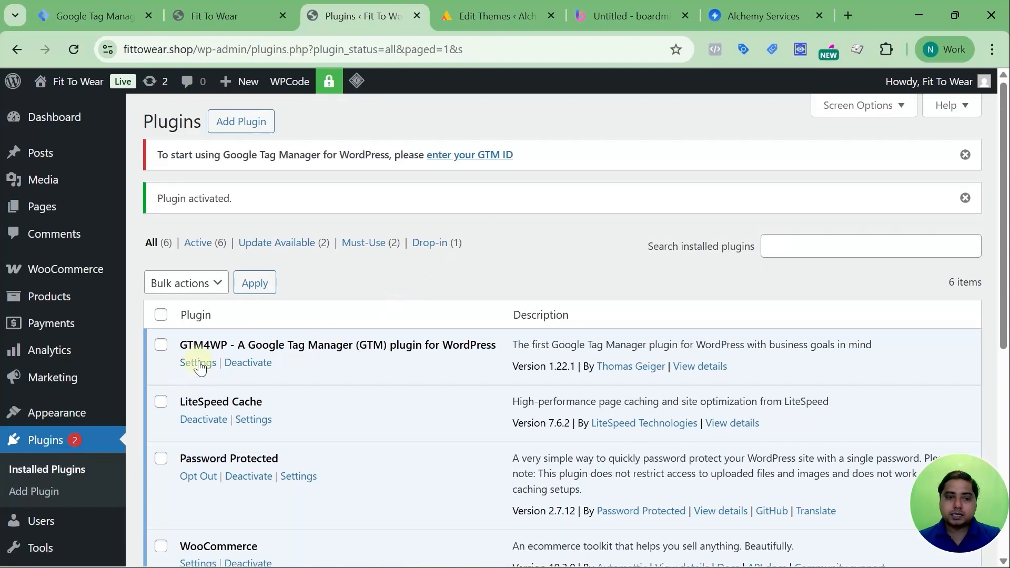
# Open the GTM4WP plugin's settings and look over its General options.
pyautogui.click(199, 363)
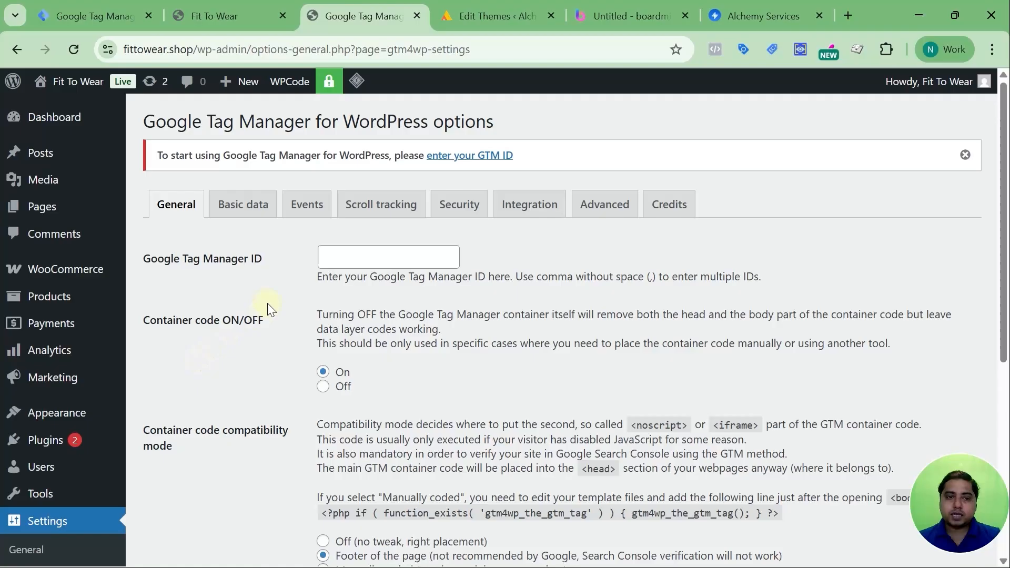
pyautogui.scroll(-4, 288, 264)
pyautogui.scroll(3, 287, 265)
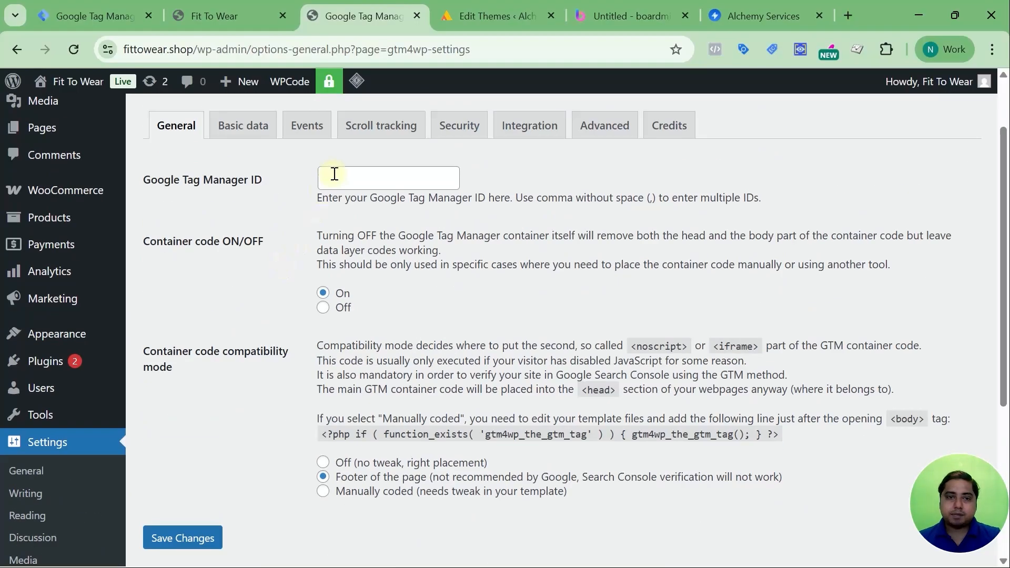
# Copy the container ID GTM-WKMW6D8T from the fittowear.shop install code in Tag Manager and enter it as GTM4WP's Google Tag Manager ID.
pyautogui.click(334, 188)
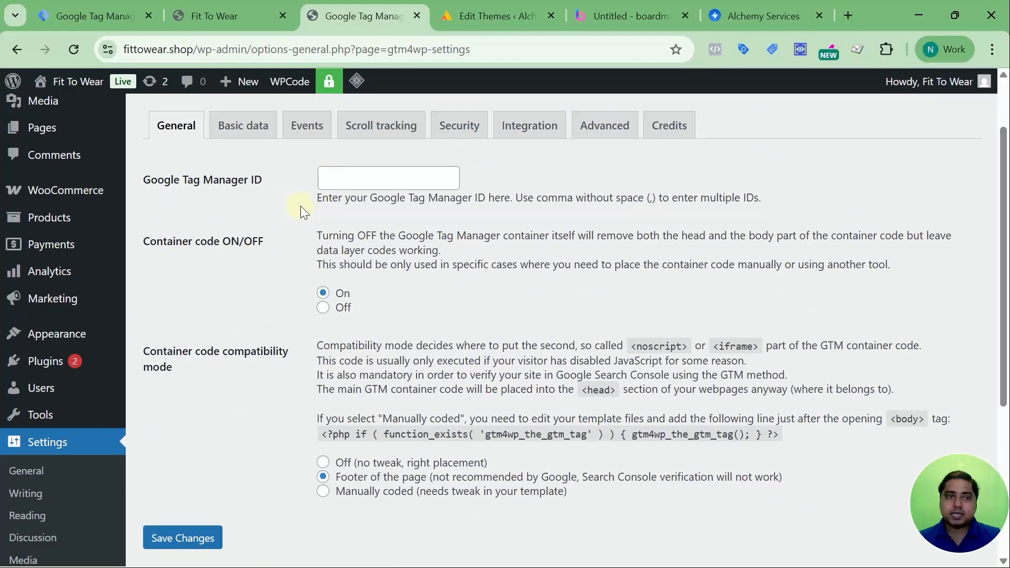
pyautogui.click(115, 9)
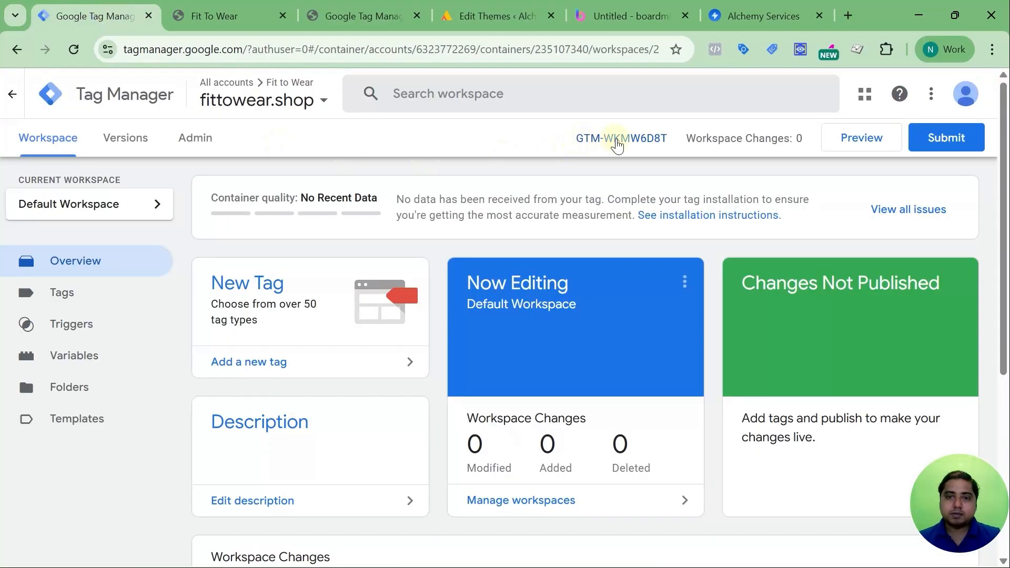
pyautogui.moveTo(574, 150); pyautogui.dragTo(689, 149)
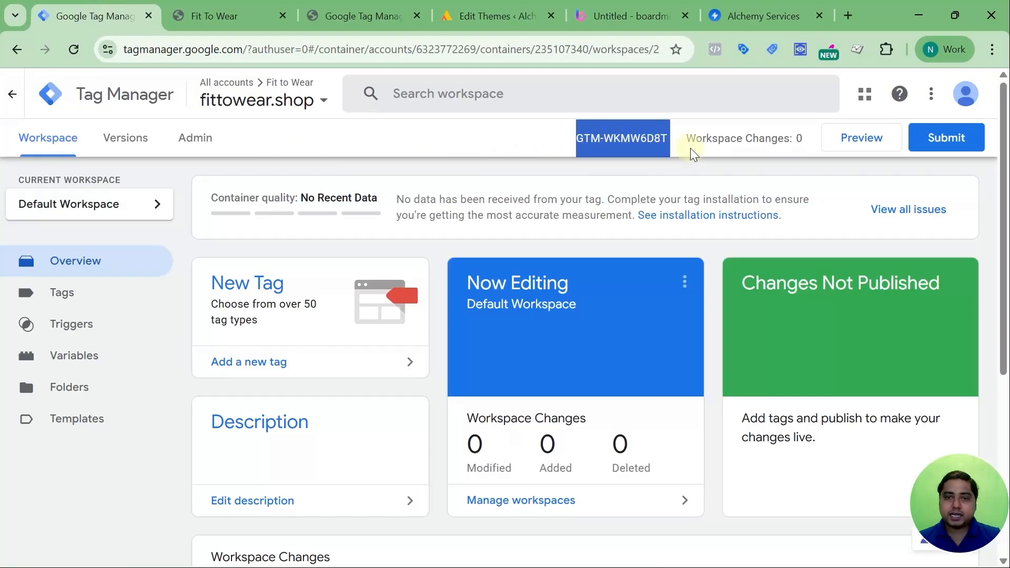
pyautogui.click(606, 142)
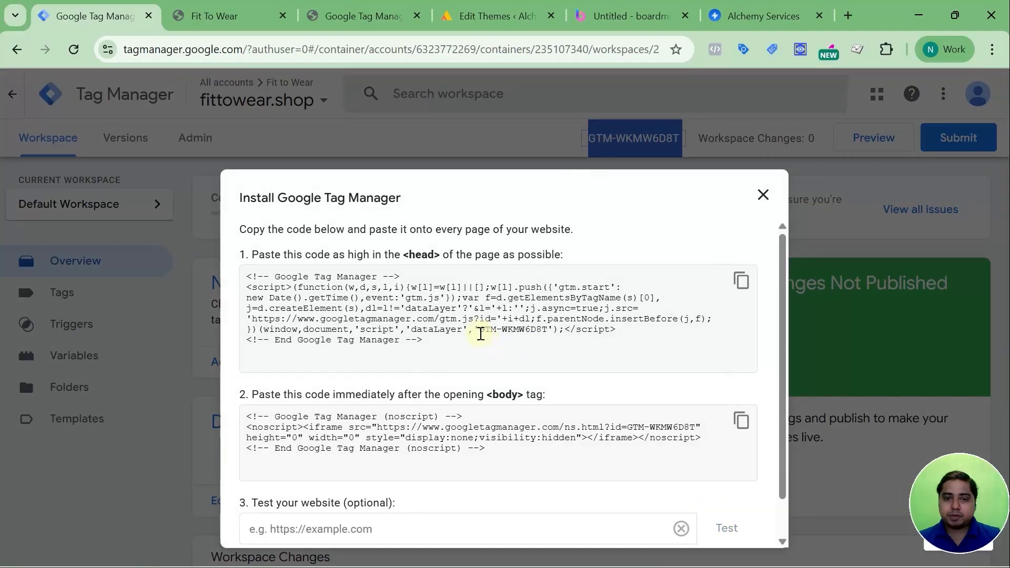
pyautogui.moveTo(480, 330); pyautogui.dragTo(547, 330)
pyautogui.hotkey('ctrl', 'c')
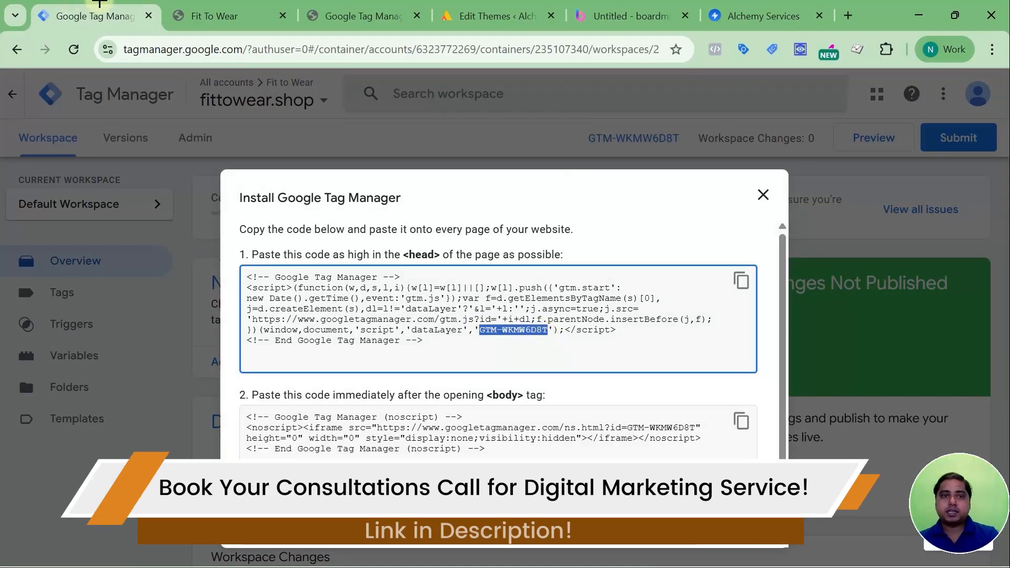
pyautogui.click(211, 14)
pyautogui.click(336, 15)
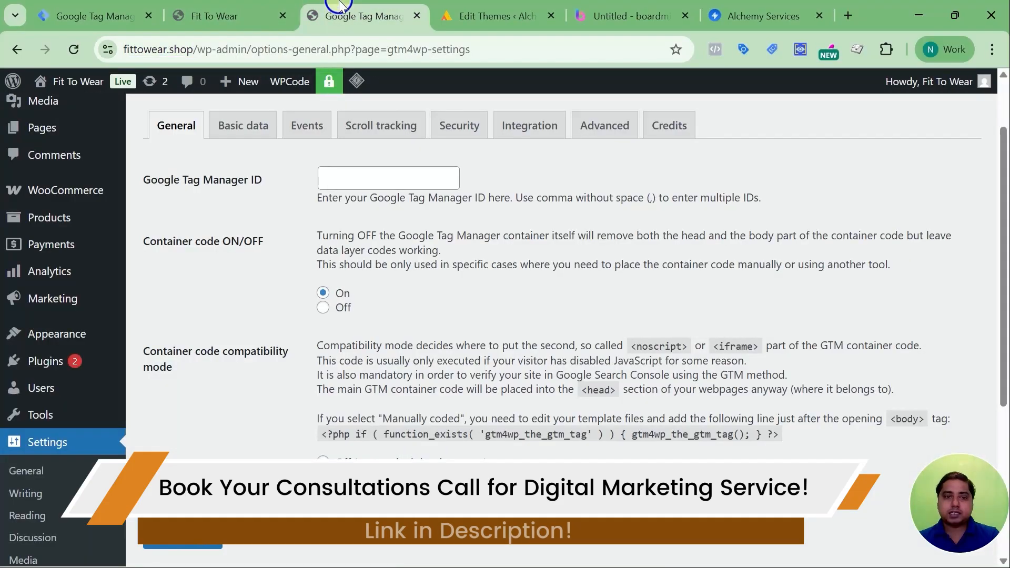
pyautogui.click(369, 178)
pyautogui.hotkey('ctrl', 'v')
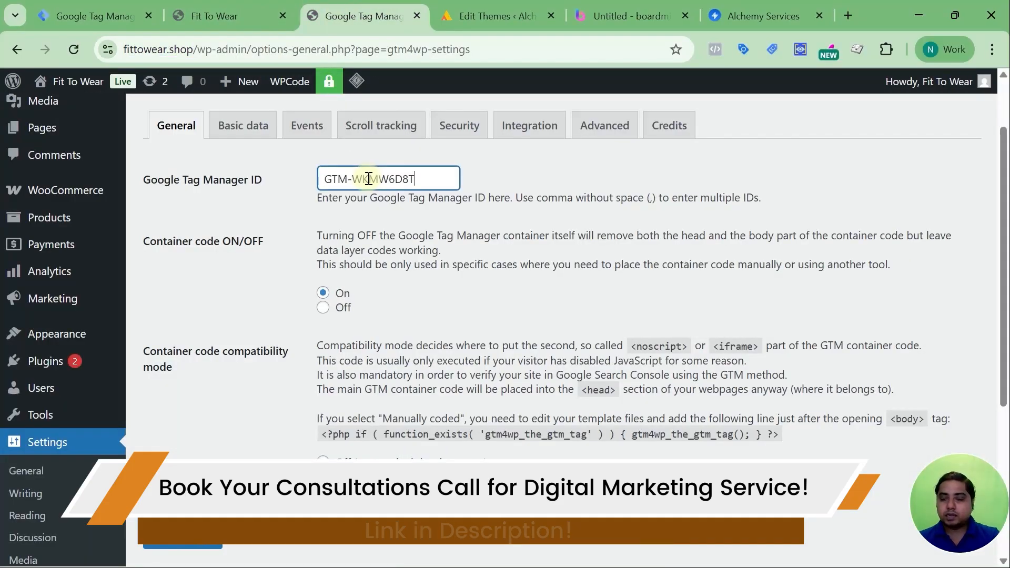
# Look over GTM4WP's Basic data, Events, Scroll tracking, Security, Integration, Advanced and Credits settings, and return to the General options.
pyautogui.click(253, 125)
pyautogui.click(304, 125)
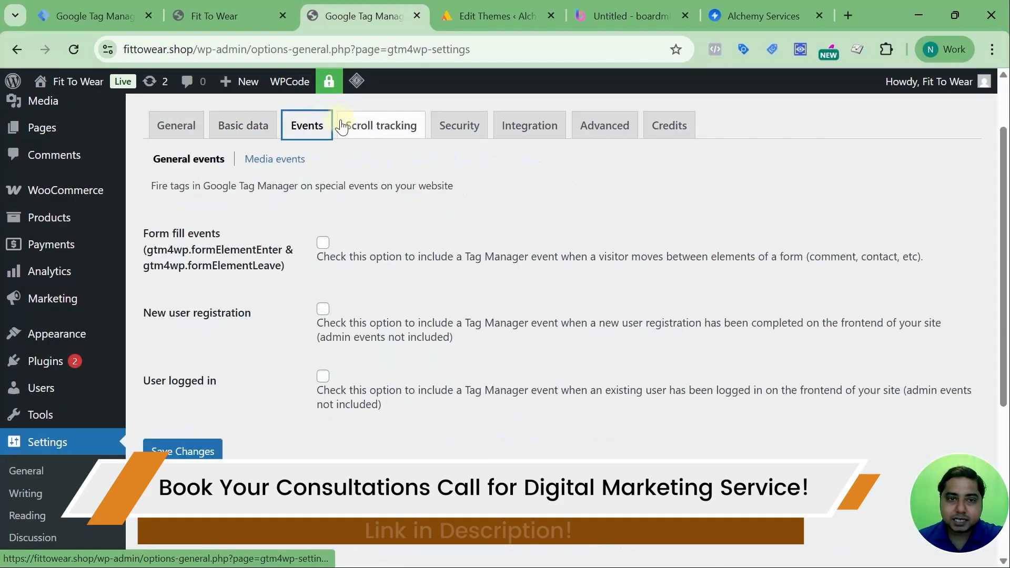
pyautogui.click(345, 126)
pyautogui.click(459, 126)
pyautogui.click(529, 125)
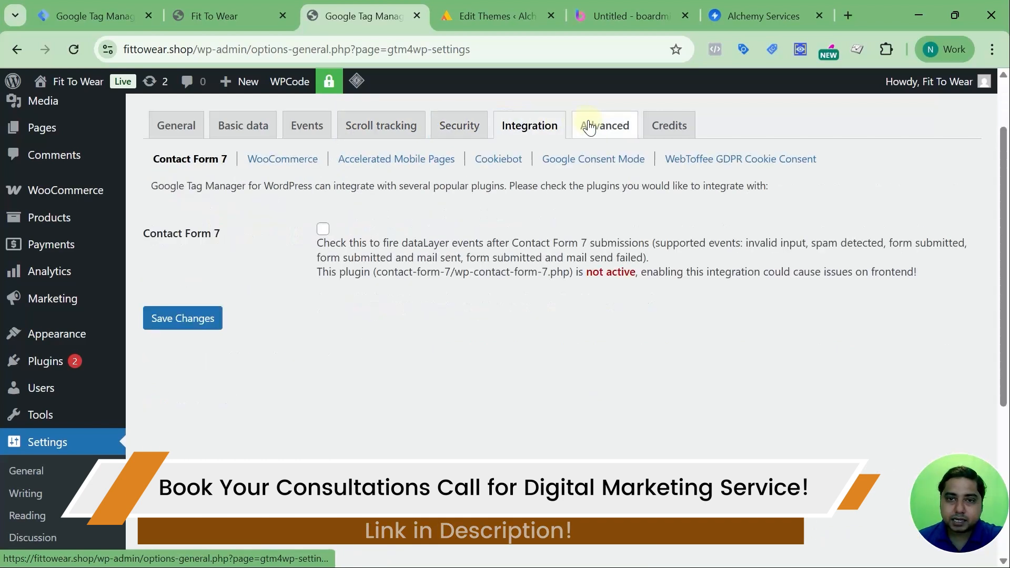
pyautogui.click(589, 127)
pyautogui.click(671, 125)
pyautogui.click(175, 126)
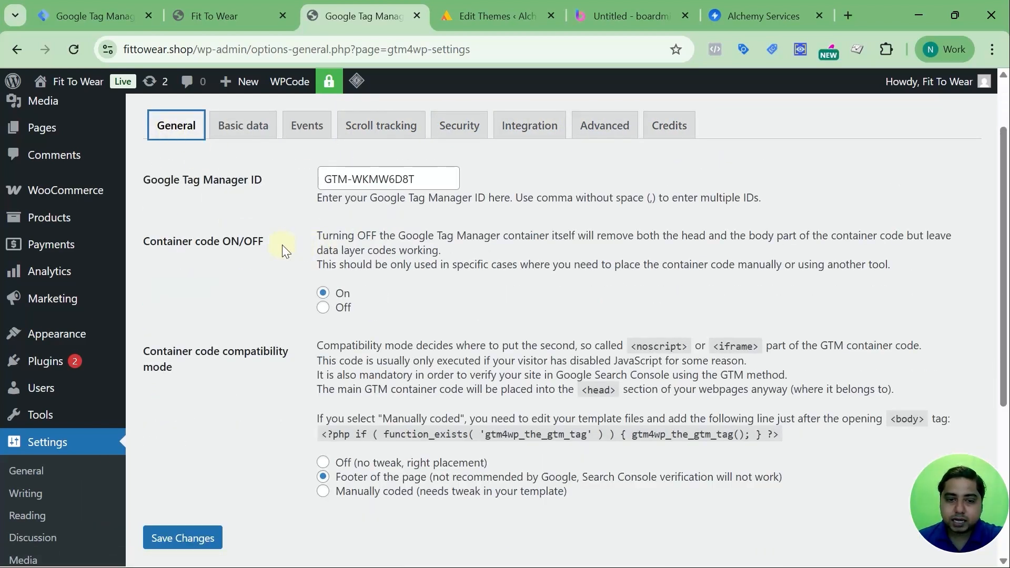
# Save the GTM4WP plugin settings and look over the saved General options.
pyautogui.scroll(-2, 244, 415)
pyautogui.scroll(4, 289, 234)
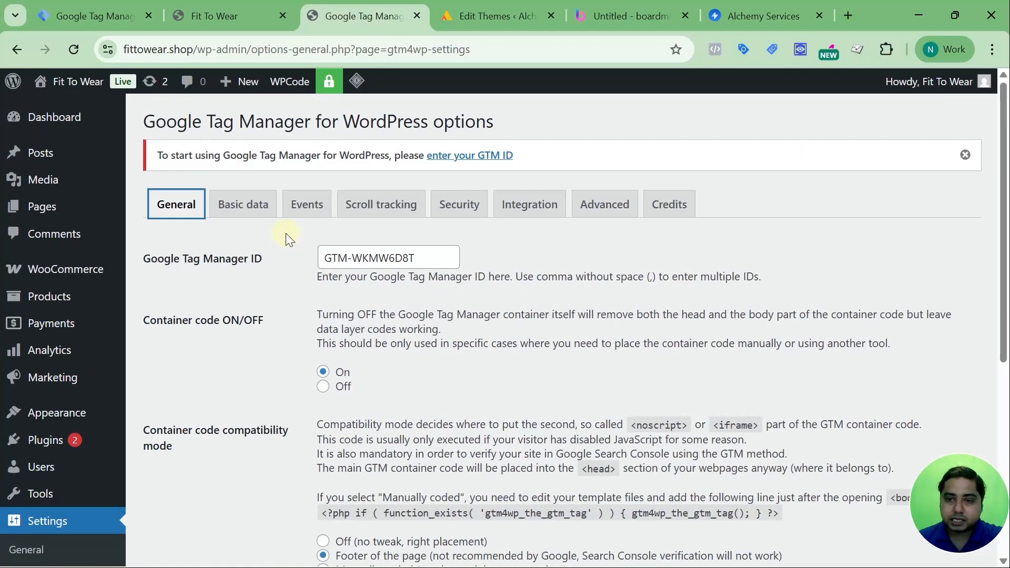
pyautogui.scroll(-6, 289, 237)
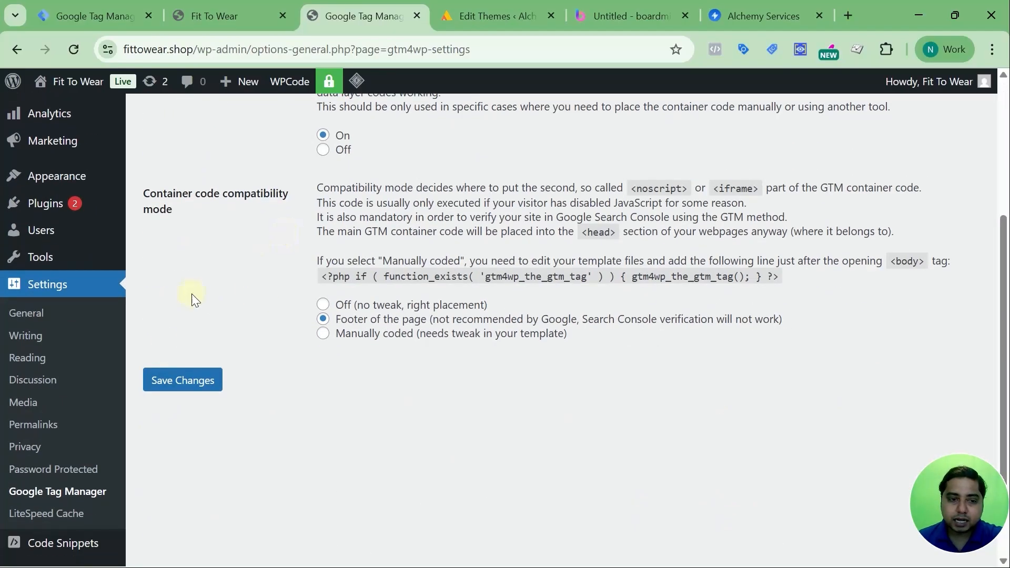
pyautogui.click(182, 381)
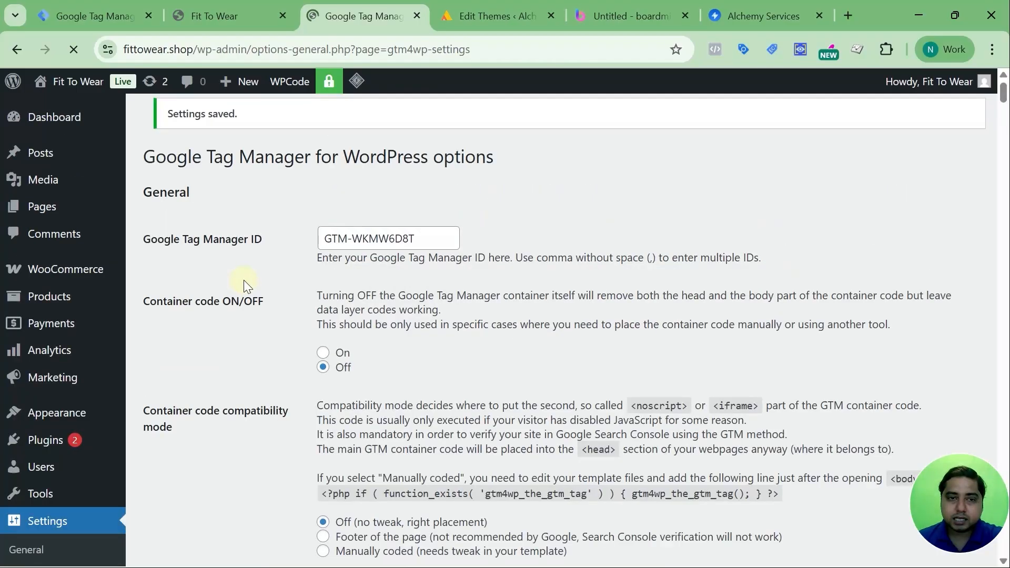
pyautogui.scroll(-5, 258, 296)
pyautogui.scroll(-2, 258, 297)
pyautogui.scroll(5, 211, 228)
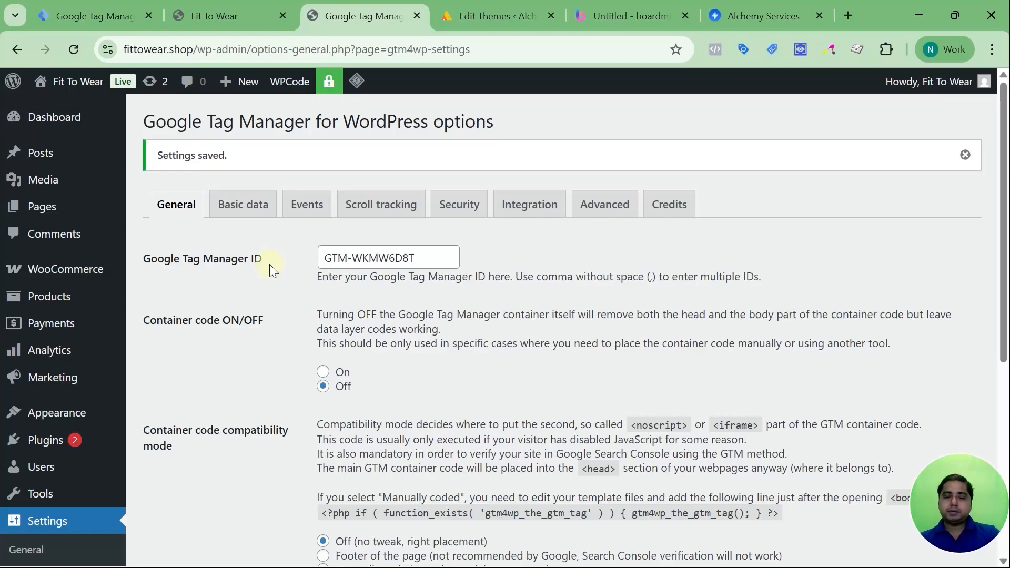
# Check the setup methods in the Boardmix mind map and open the Tracking Codes settings of the Alchemy Services landing page in Swipe Pages.
pyautogui.click(629, 15)
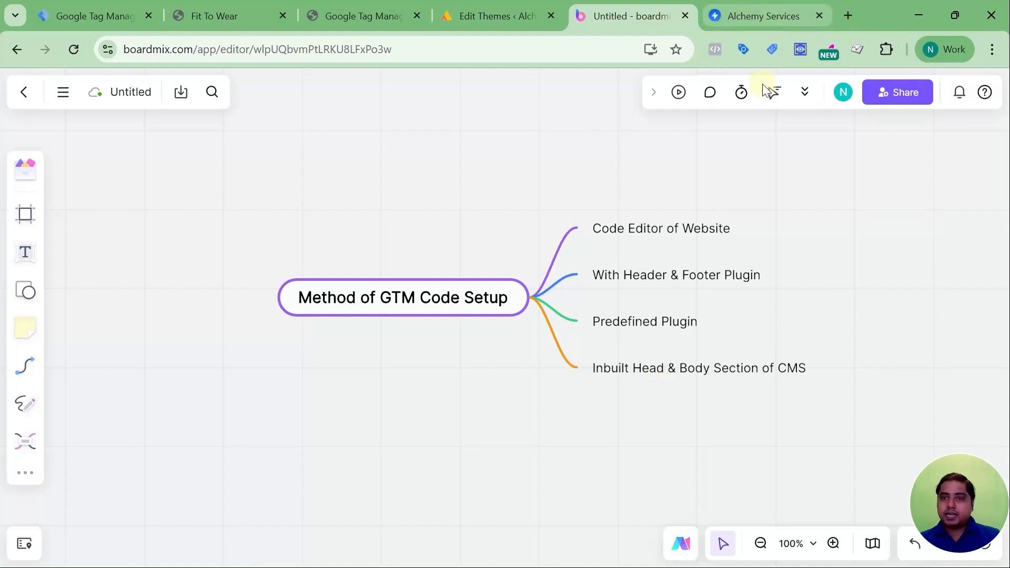
pyautogui.click(746, 17)
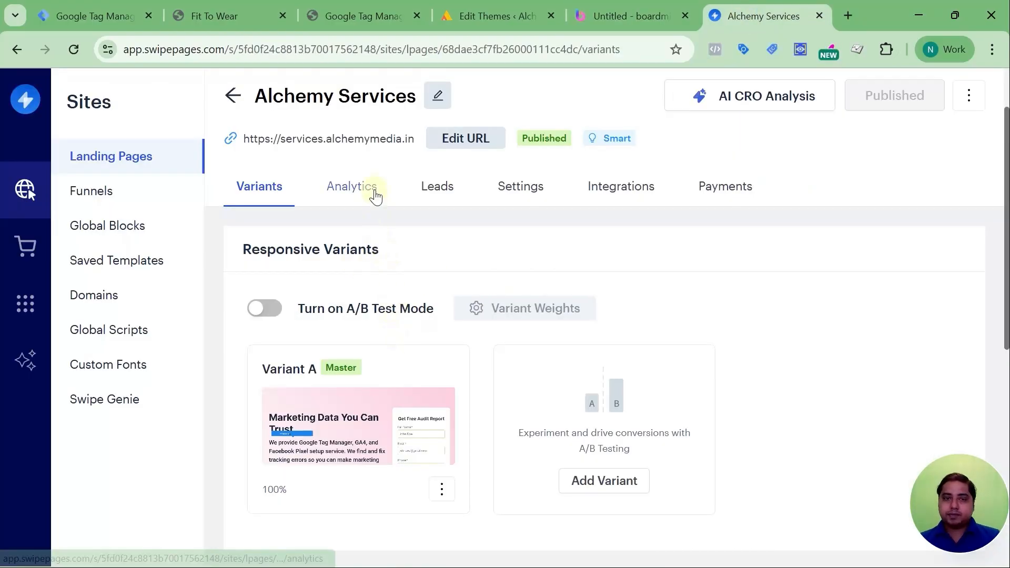
pyautogui.click(525, 196)
pyautogui.scroll(-1, 529, 263)
pyautogui.scroll(-8, 531, 273)
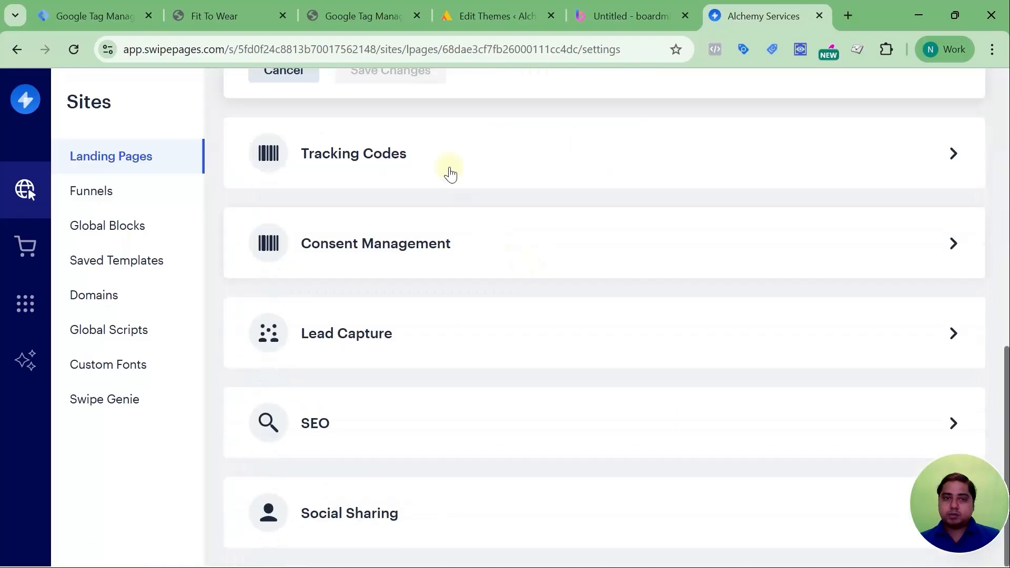
pyautogui.click(449, 165)
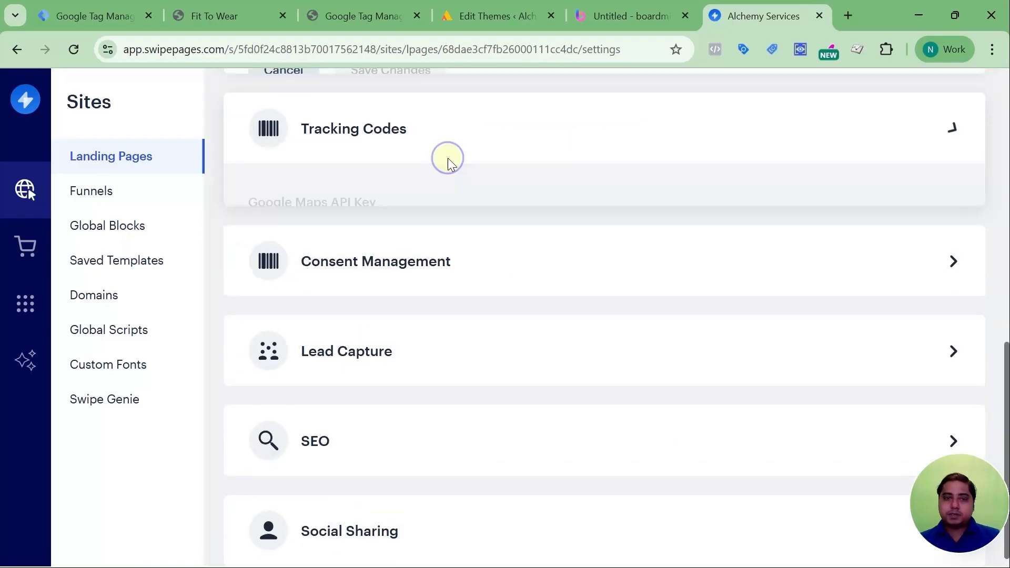
# Examine the Google Tag Manager code in the Head and Body Start sections of the landing page's Other Scripts.
pyautogui.scroll(1, 472, 265)
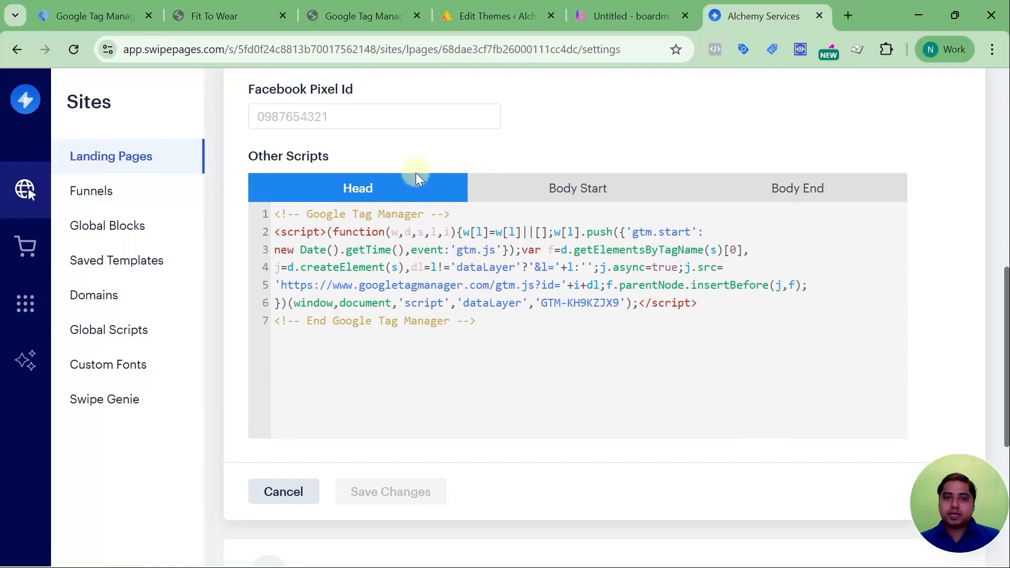
pyautogui.click(556, 193)
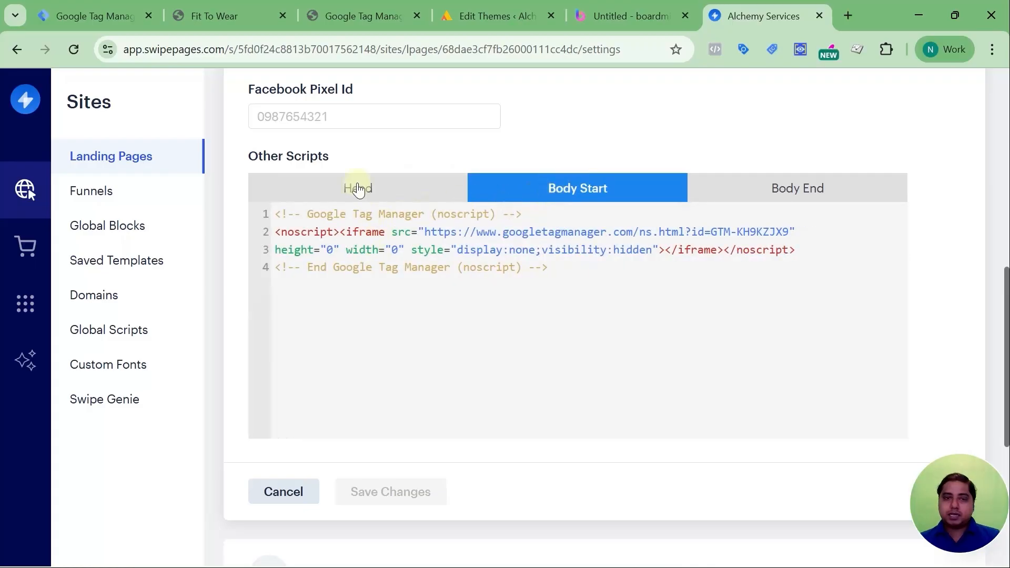
pyautogui.click(358, 189)
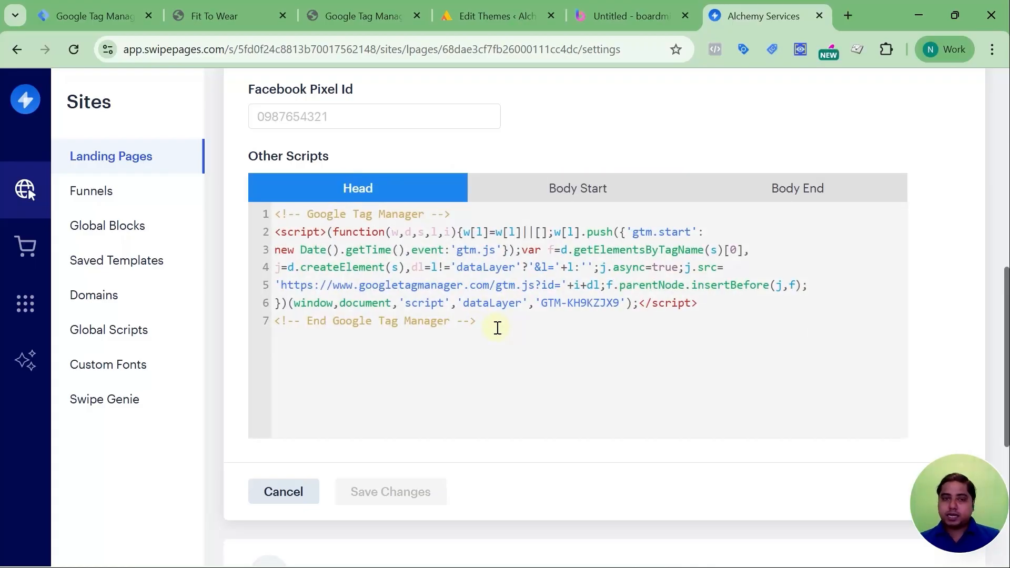
pyautogui.press('Return')
pyautogui.press('Return')
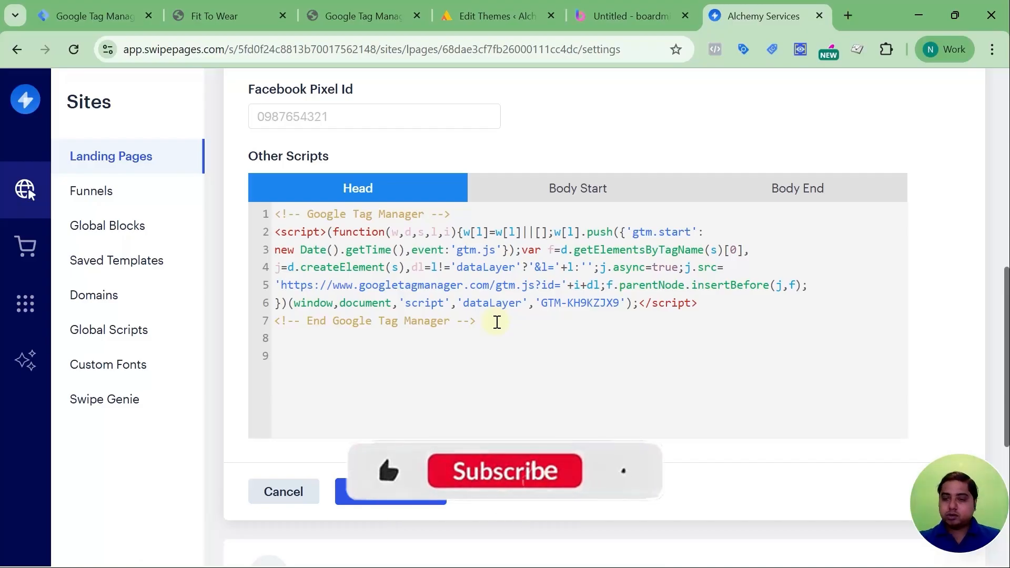
pyautogui.press('BackSpace')
pyautogui.press('BackSpace')
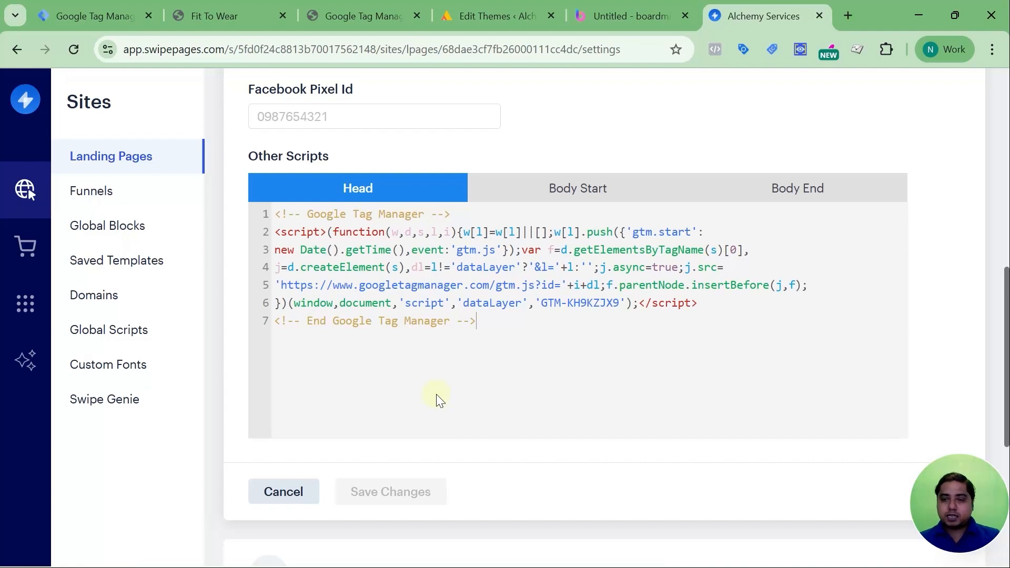
# Return to Tag Manager, close the install instructions, and look over the fittowear.shop container's Tags list and workspace overview.
pyautogui.click(113, 15)
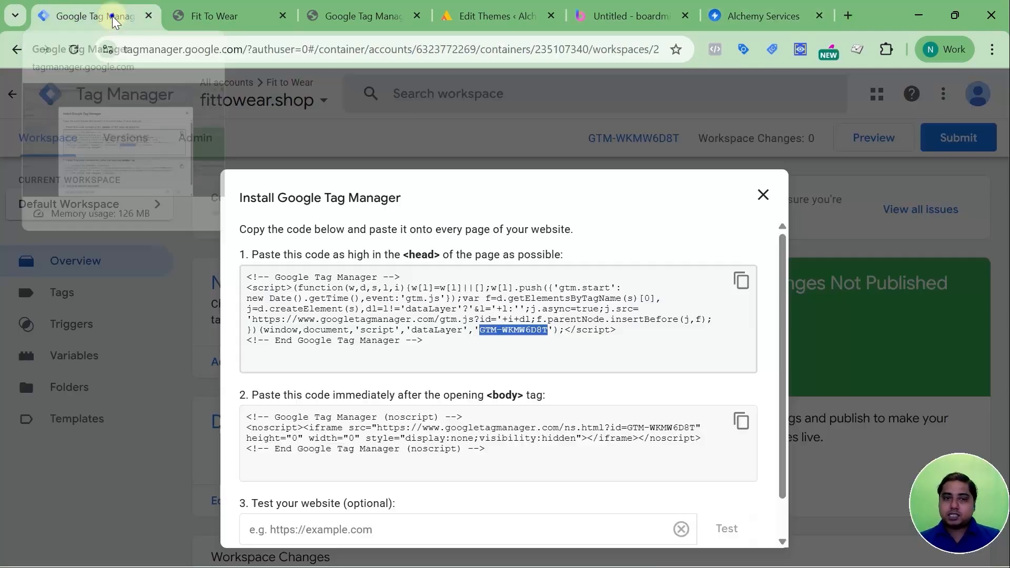
pyautogui.click(760, 196)
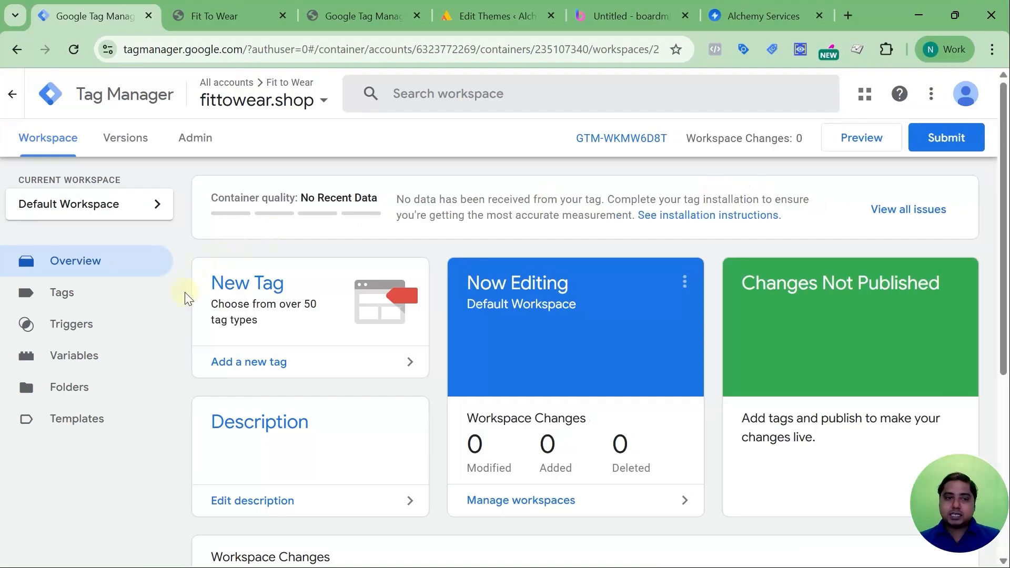
pyautogui.click(107, 297)
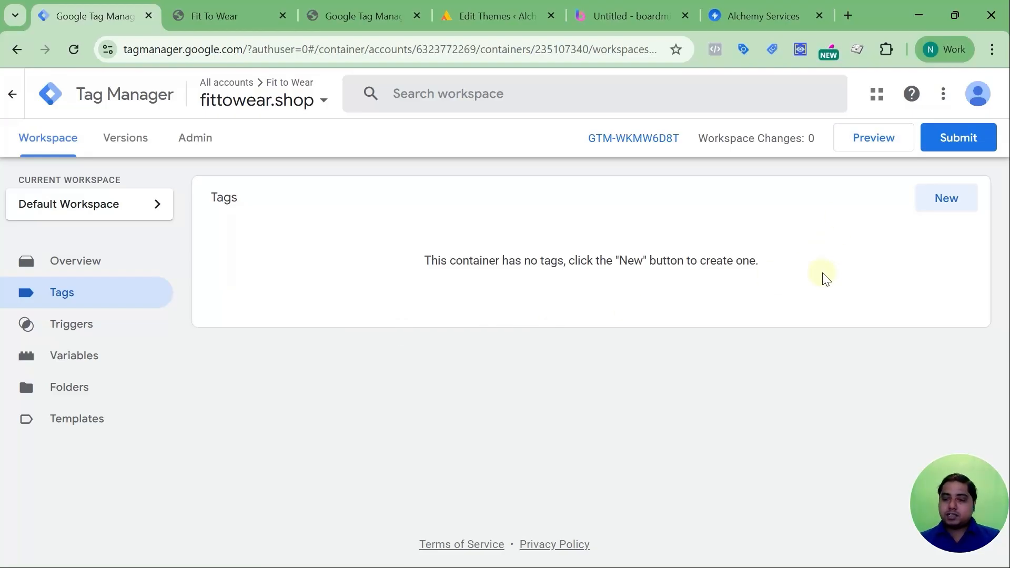
pyautogui.click(68, 263)
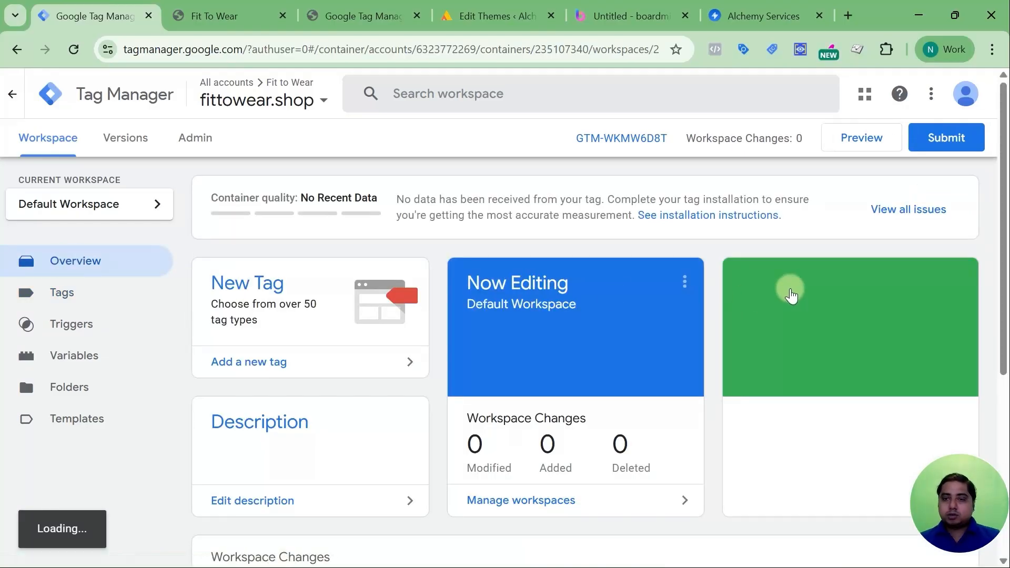
pyautogui.scroll(-3, 789, 292)
pyautogui.scroll(3, 789, 288)
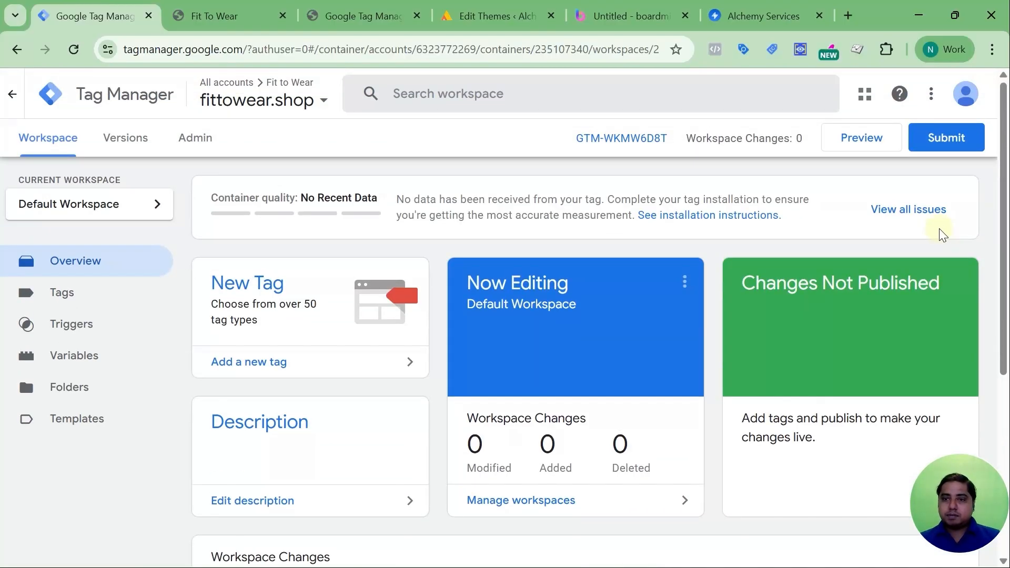
# Start the container's preview mode, connect Tag Assistant to fittowear.shop, and return to the Tag Assistant window.
pyautogui.click(853, 150)
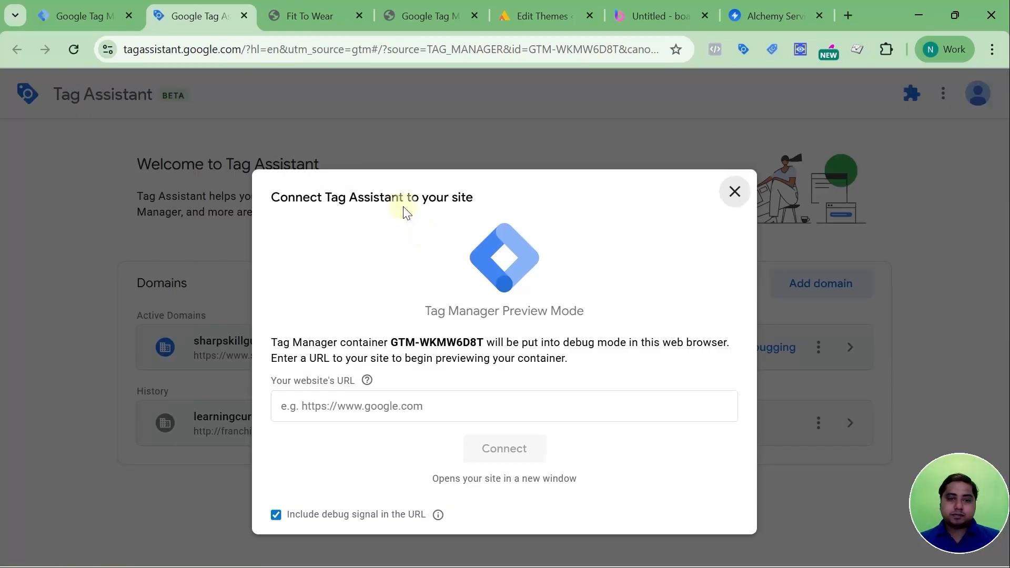
pyautogui.click(304, 16)
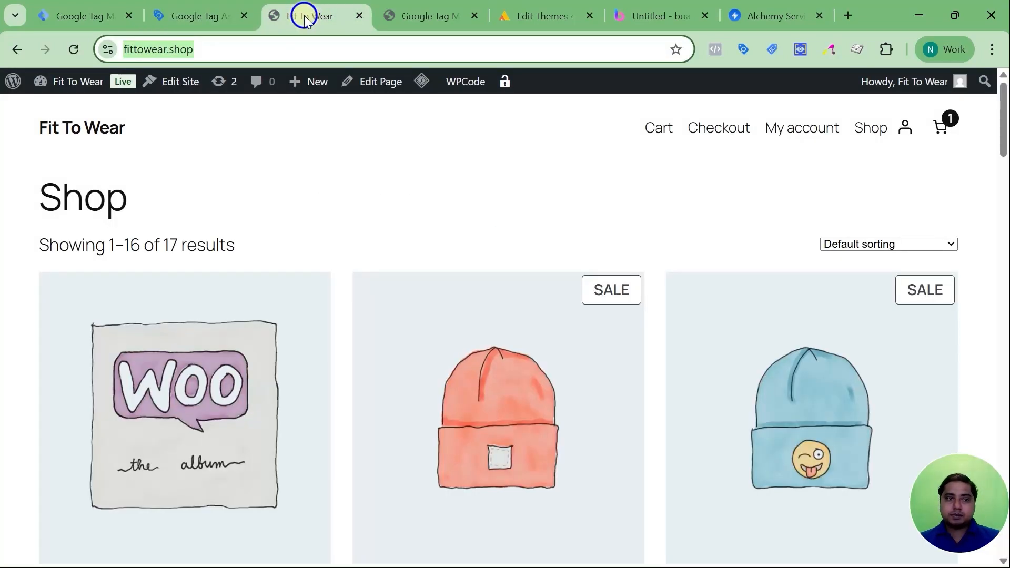
pyautogui.rightClick(154, 49)
pyautogui.click(200, 207)
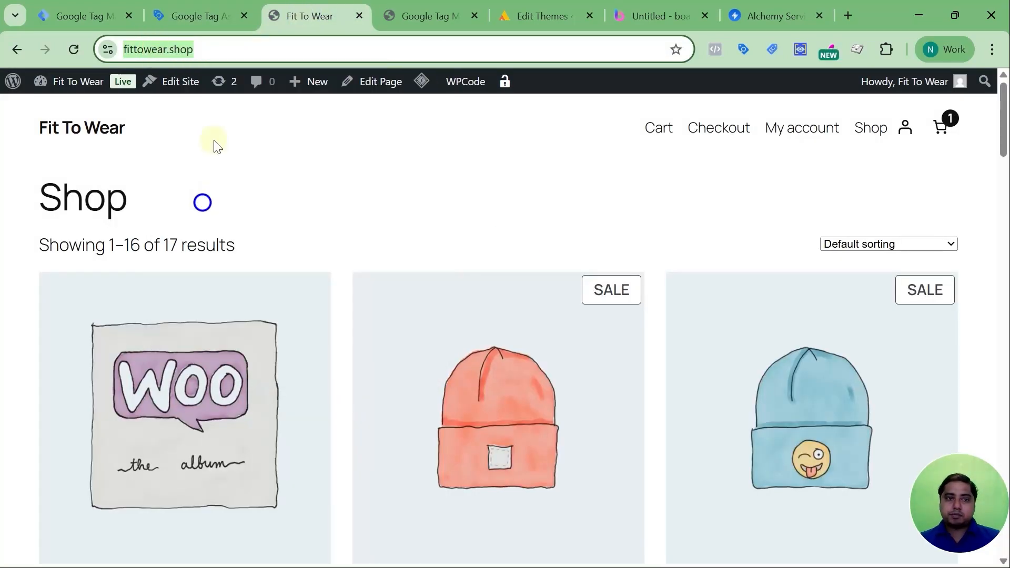
pyautogui.click(197, 11)
pyautogui.click(435, 395)
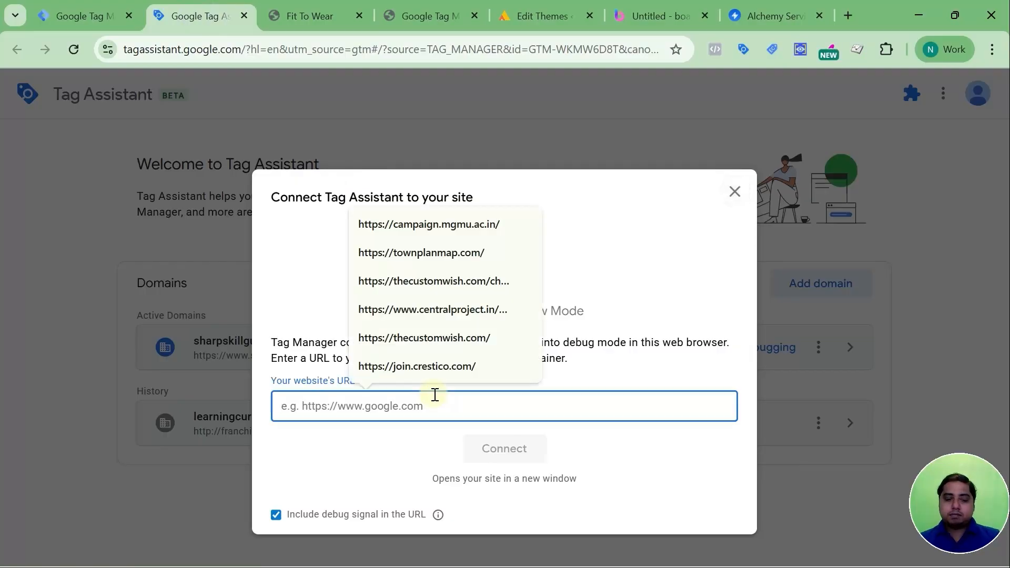
pyautogui.rightClick(433, 396)
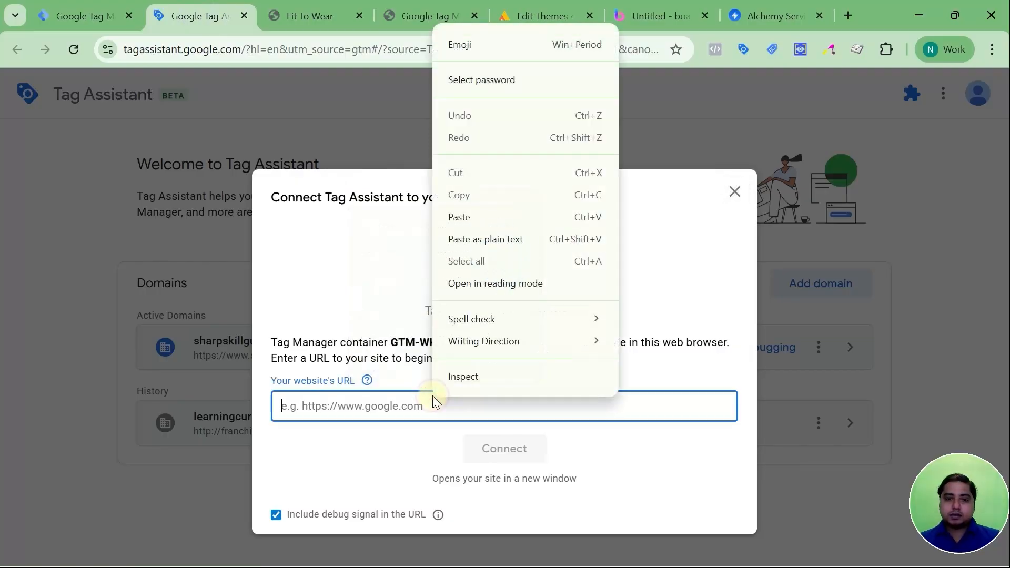
pyautogui.click(480, 239)
pyautogui.click(504, 453)
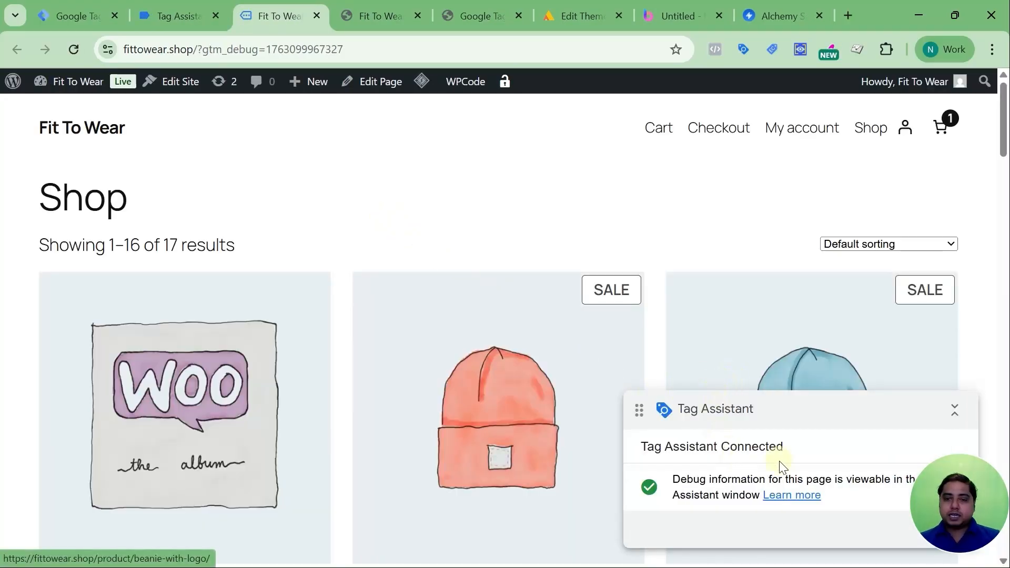
pyautogui.moveTo(963, 82); pyautogui.dragTo(961, 49)
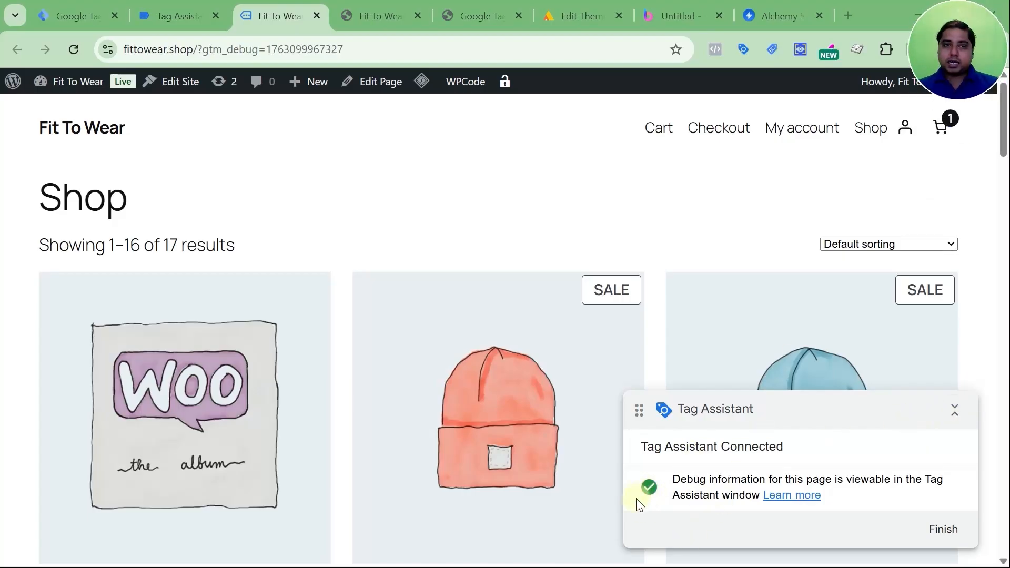
pyautogui.click(165, 21)
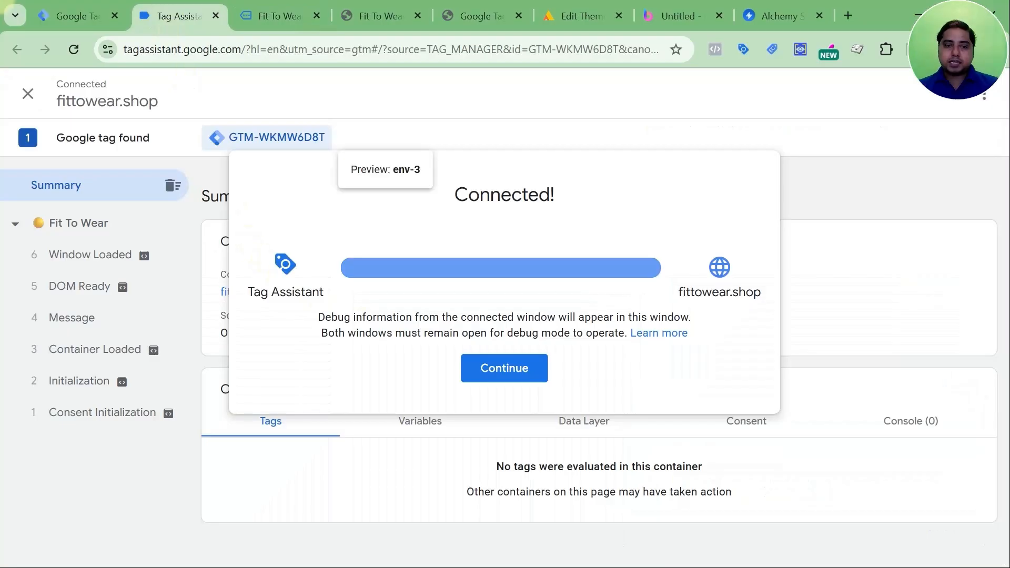
# Dismiss the connection message and inspect the Fit To Wear page and its events from Consent Initialization through Window Loaded.
pyautogui.click(497, 368)
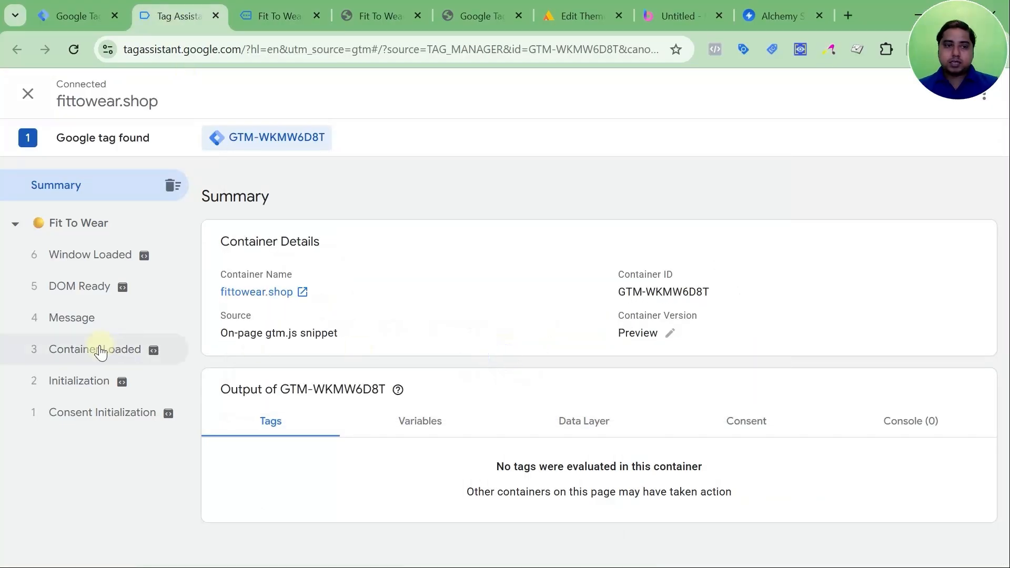
pyautogui.click(89, 405)
pyautogui.click(81, 381)
pyautogui.click(87, 350)
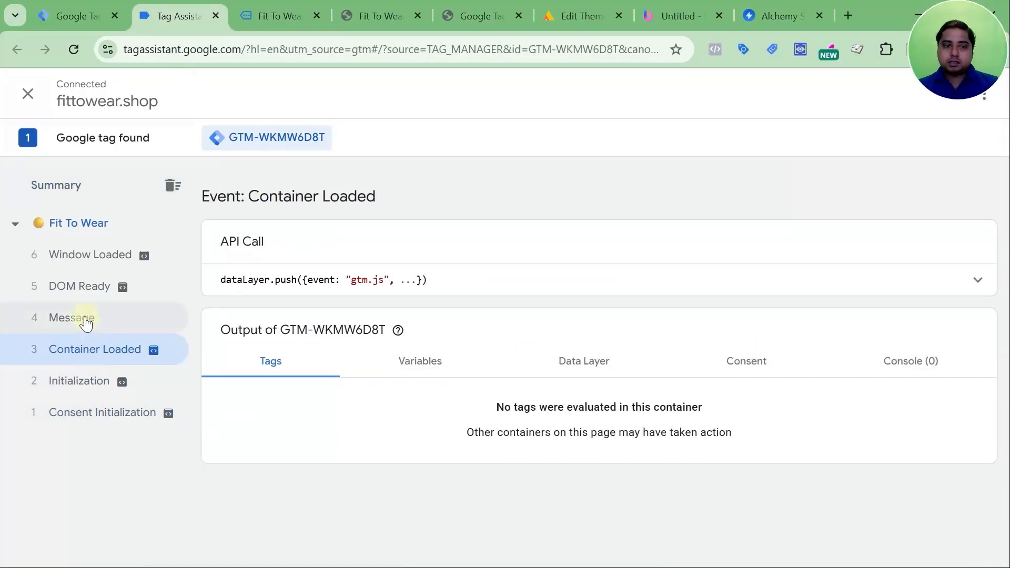
pyautogui.click(86, 320)
pyautogui.click(85, 286)
pyautogui.click(95, 263)
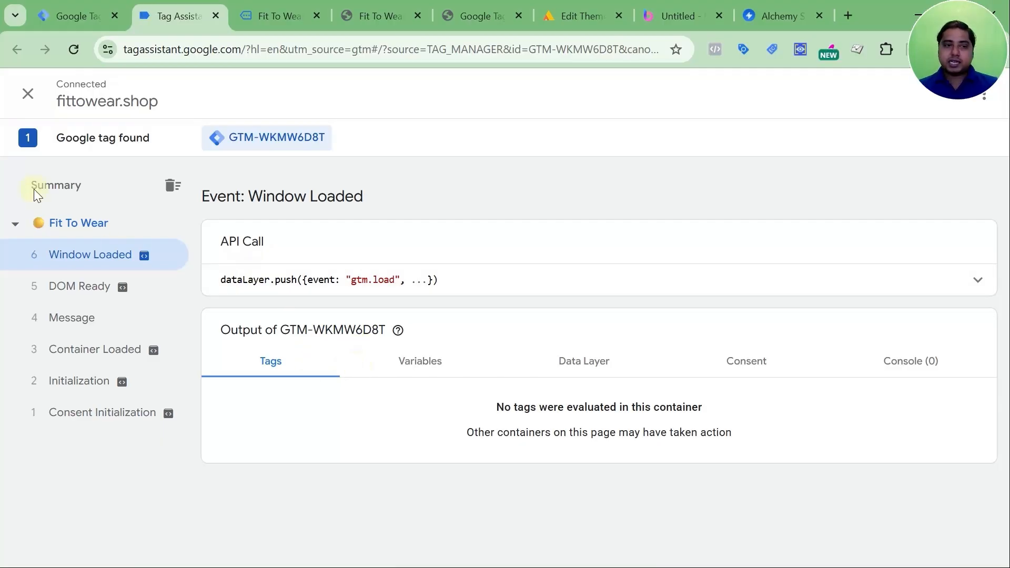
pyautogui.click(116, 221)
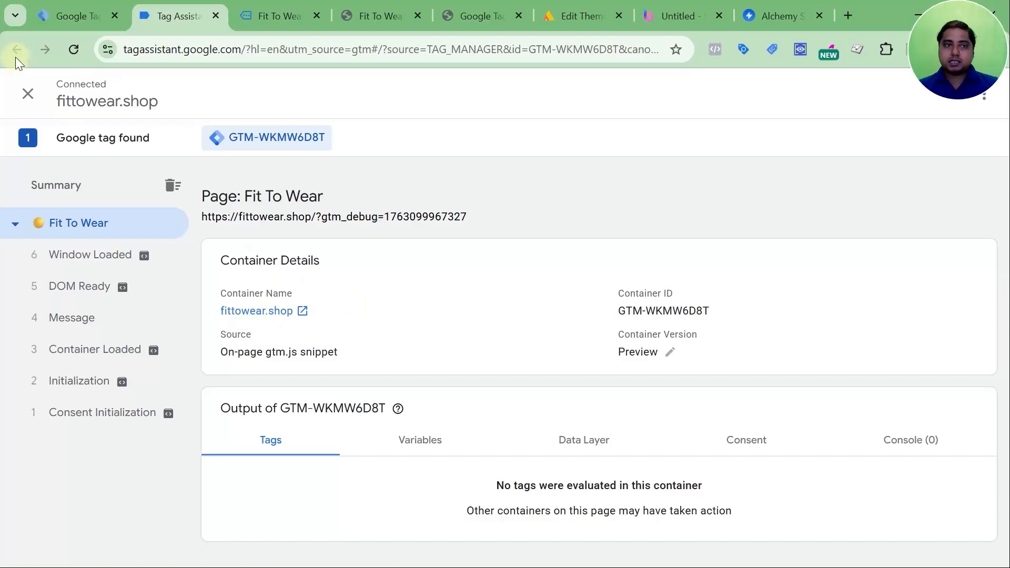
# Return to Tag Manager and publish the fittowear.shop workspace to Live as a version named "Install GTM Code on Website".
pyautogui.click(70, 21)
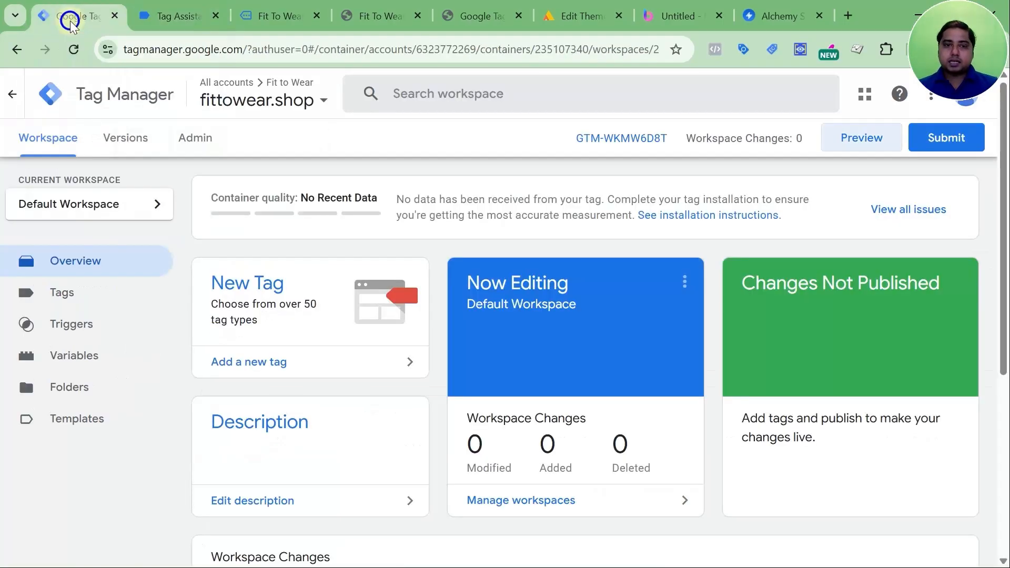
pyautogui.click(933, 141)
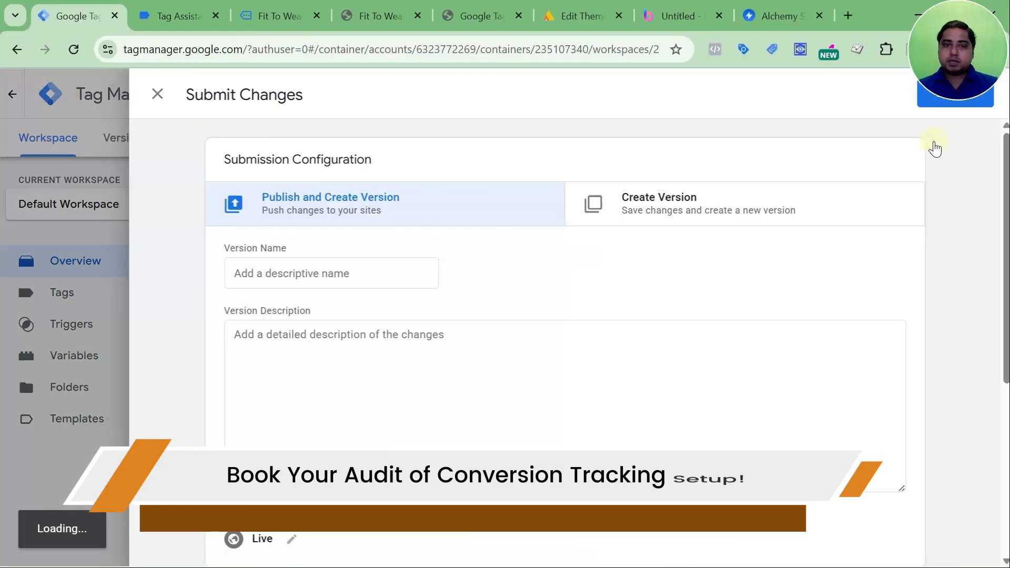
pyautogui.click(350, 271)
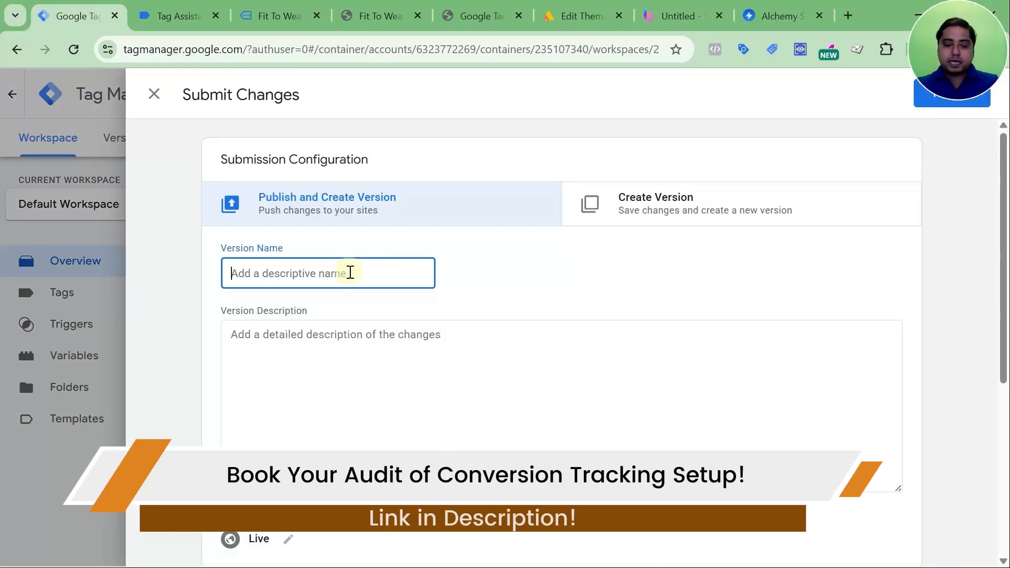
pyautogui.write('Inst')
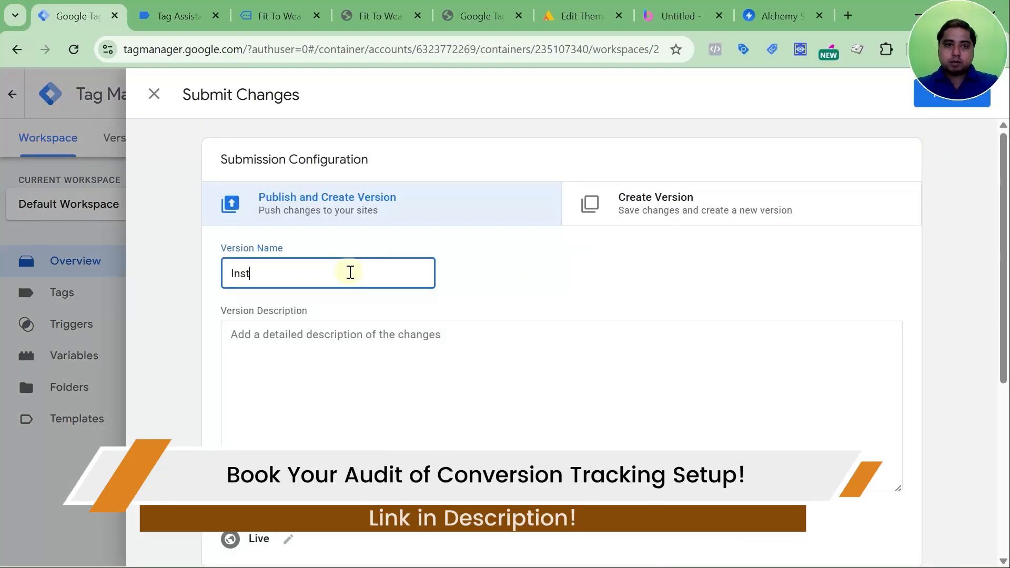
pyautogui.write('all GT')
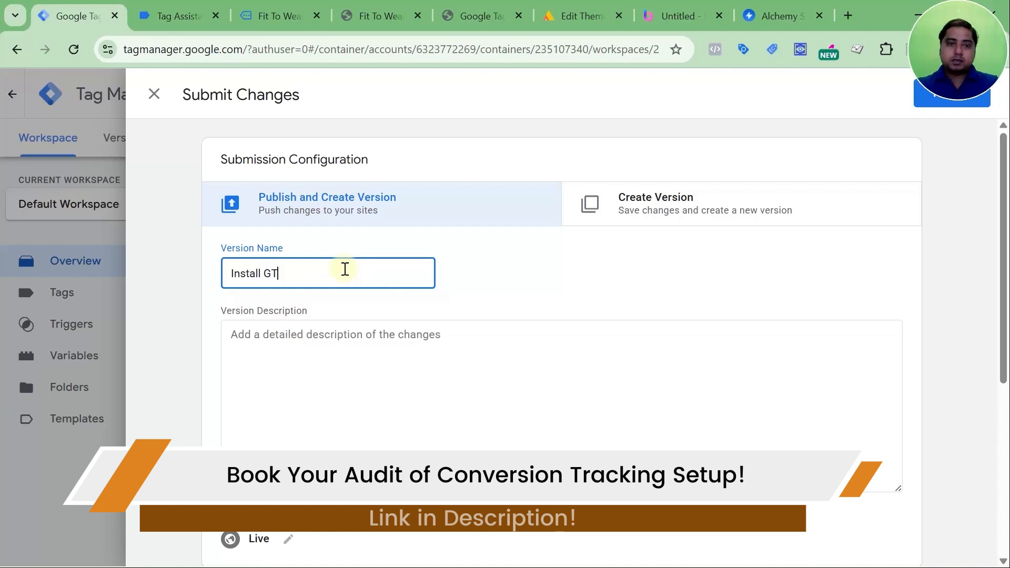
pyautogui.write('M Code ')
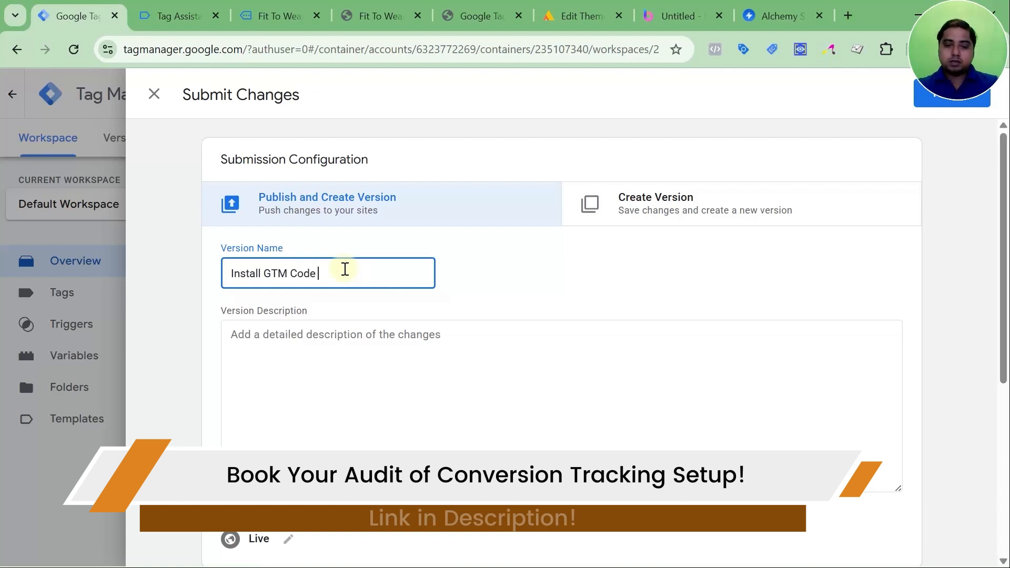
pyautogui.write('on Website')
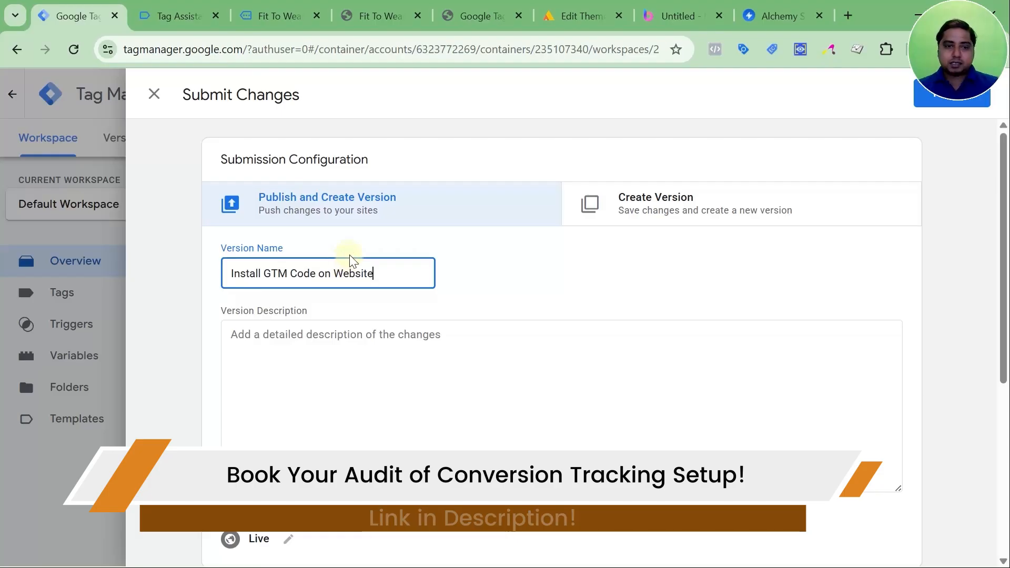
pyautogui.scroll(-5, 361, 282)
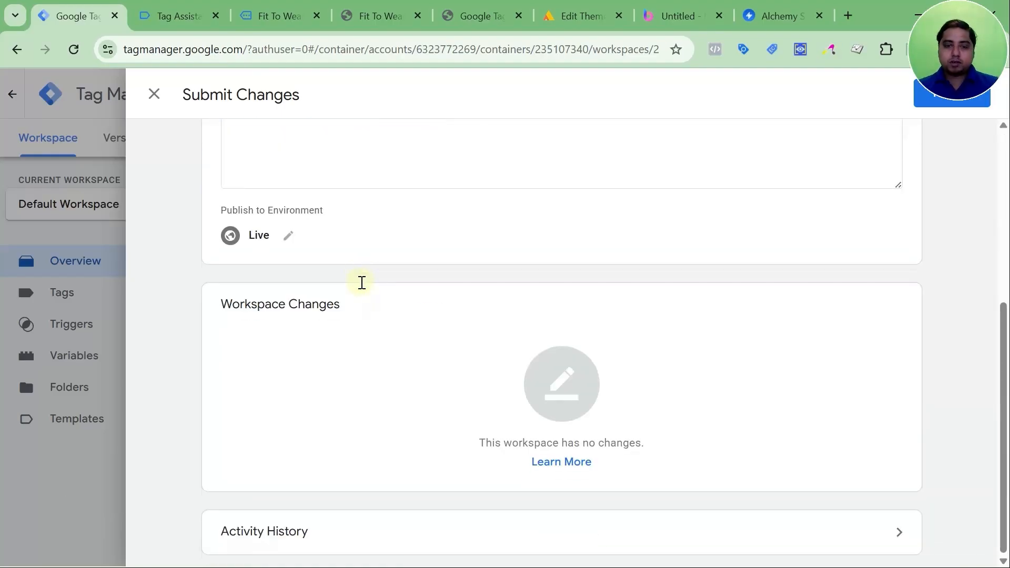
pyautogui.scroll(5, 361, 287)
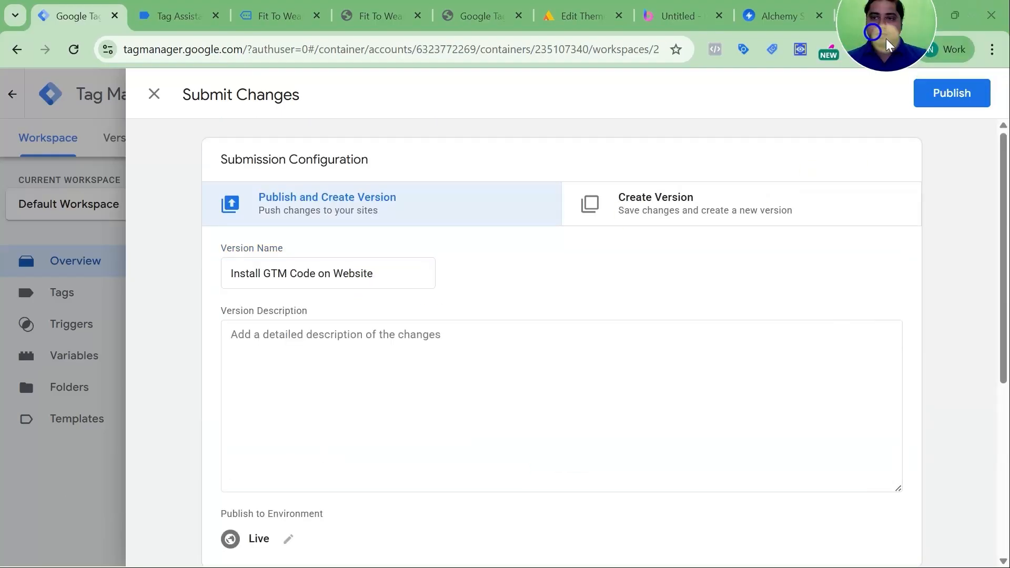
pyautogui.click(953, 100)
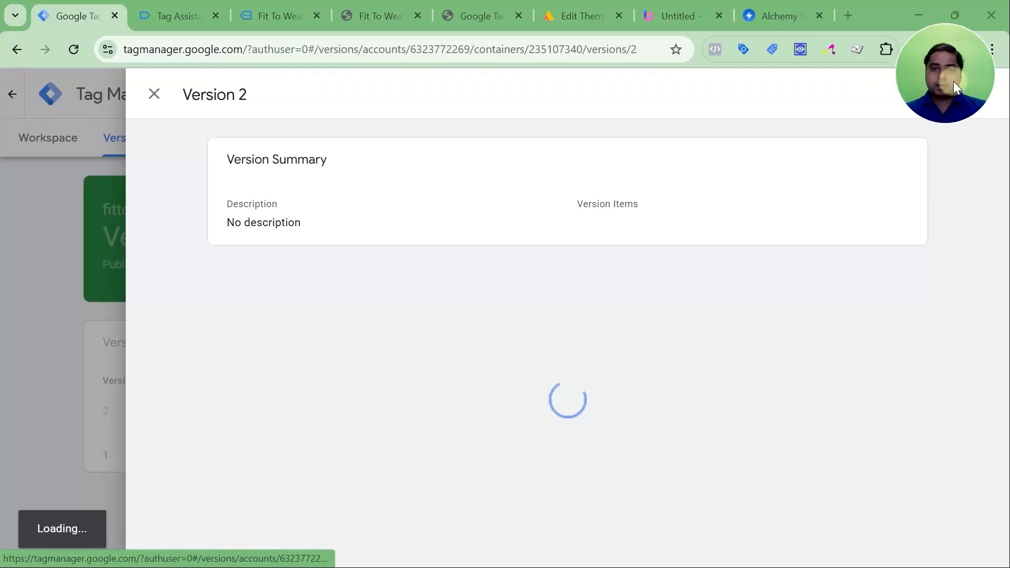
# Look over the published version's summary, close it, and go back to the container's workspace overview.
pyautogui.scroll(-1, 277, 316)
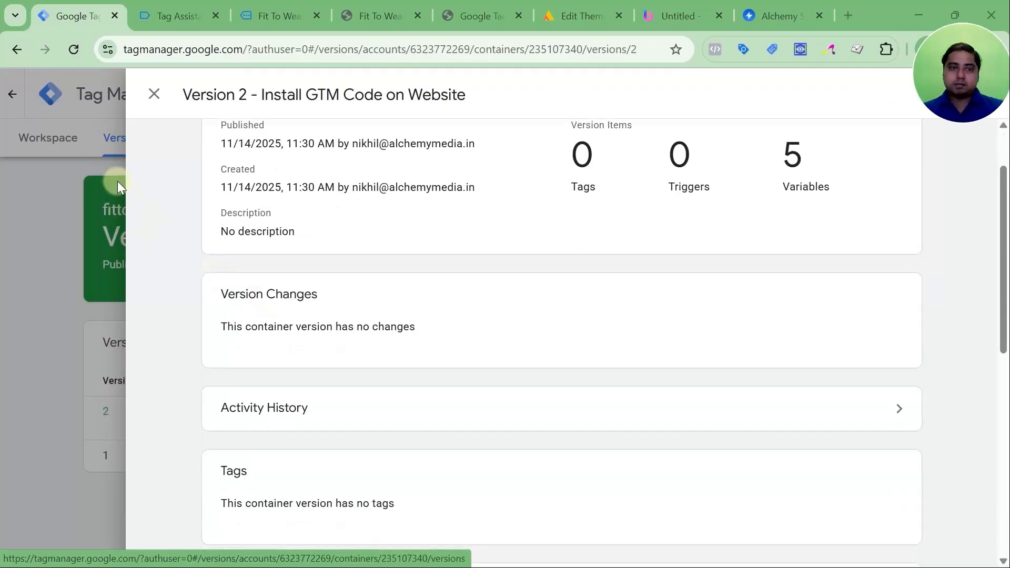
pyautogui.click(154, 96)
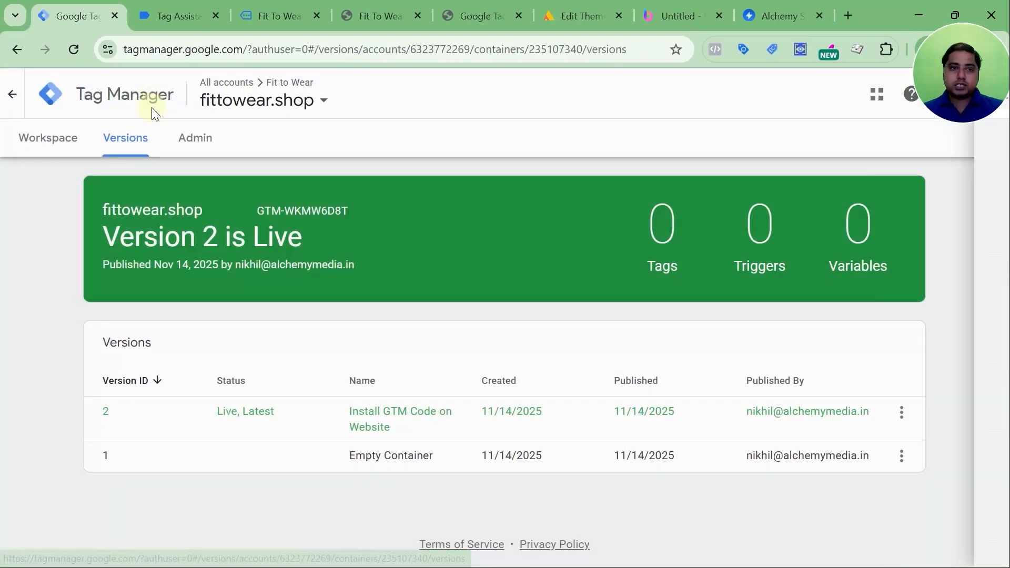
pyautogui.click(65, 138)
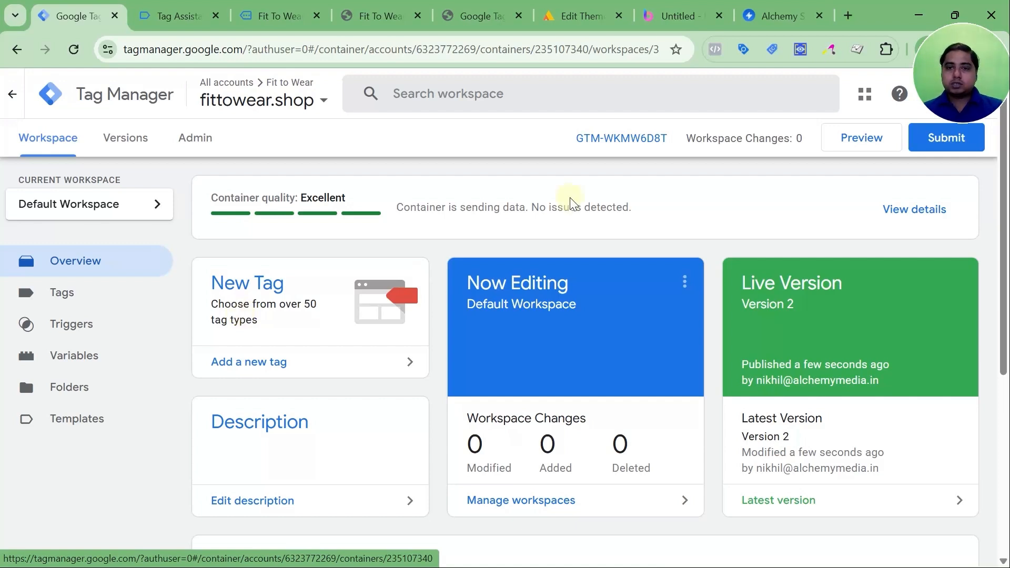
# Review the container's head and body installation snippets for GTM-WKMW6D8T, and close the install instructions.
pyautogui.click(615, 139)
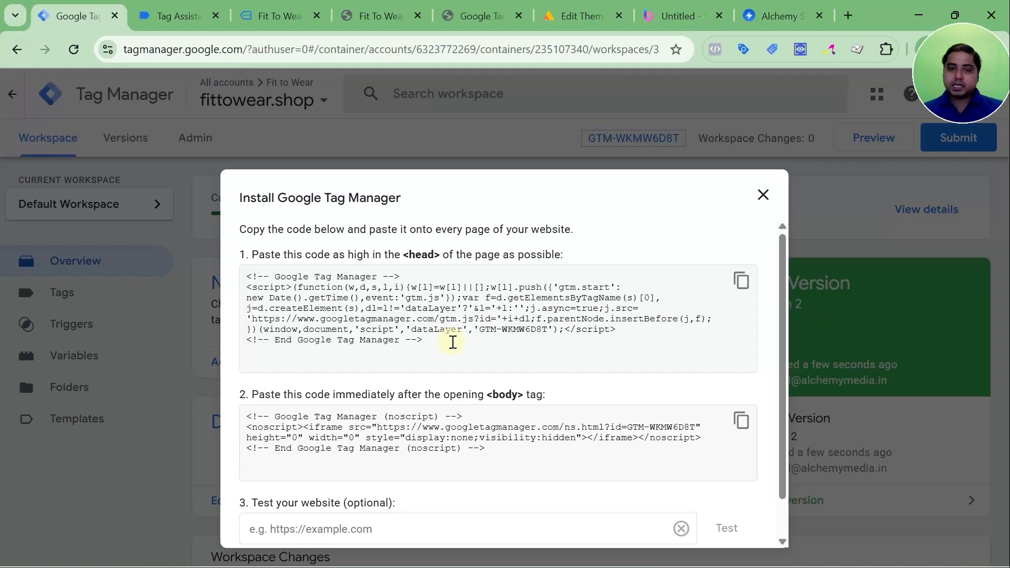
pyautogui.scroll(-1, 452, 340)
pyautogui.scroll(1, 451, 339)
pyautogui.click(764, 195)
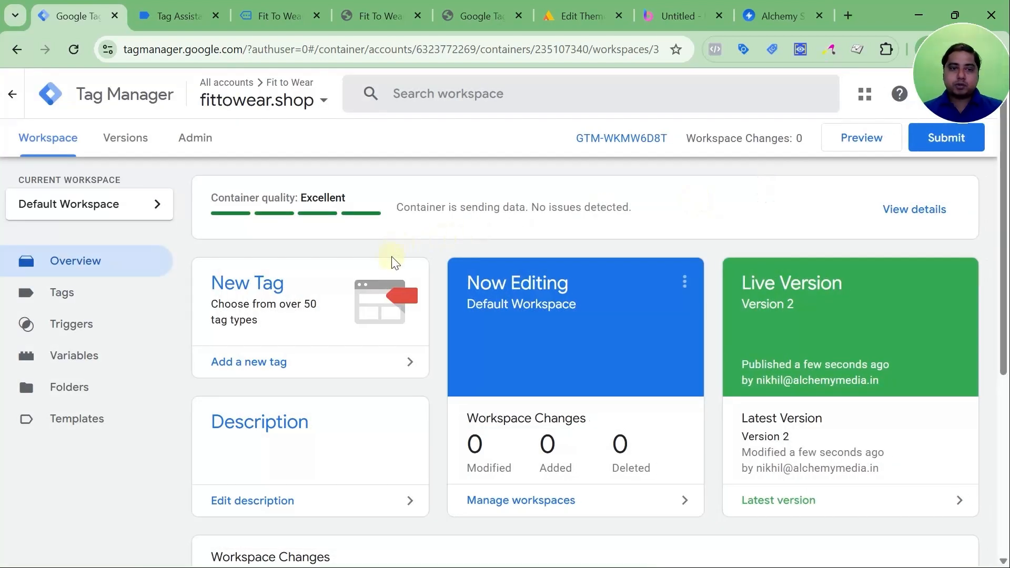